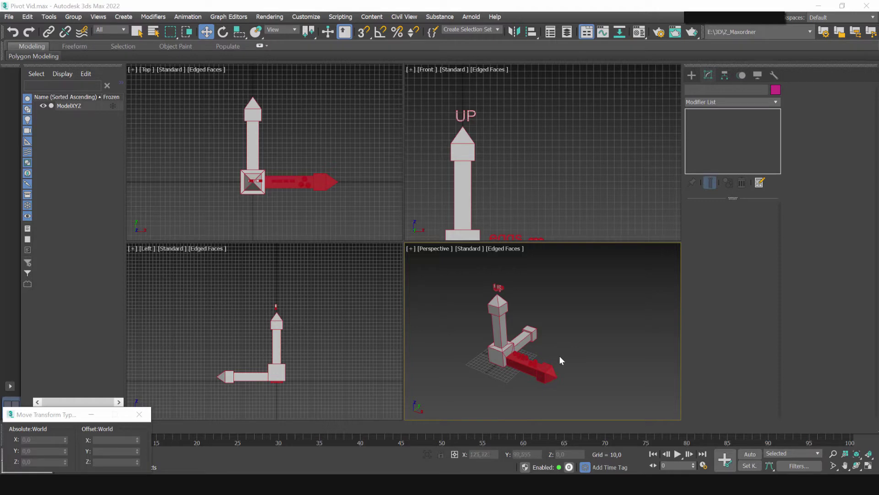
# - Select ModelXYZ in the Perspective viewport to show its world position 44.46, -36.543, 0
pyautogui.moveTo(559, 356); pyautogui.dragTo(558, 345, button='middle')
pyautogui.click(545, 358)
pyautogui.scroll(2, 545, 359)
pyautogui.click(554, 351)
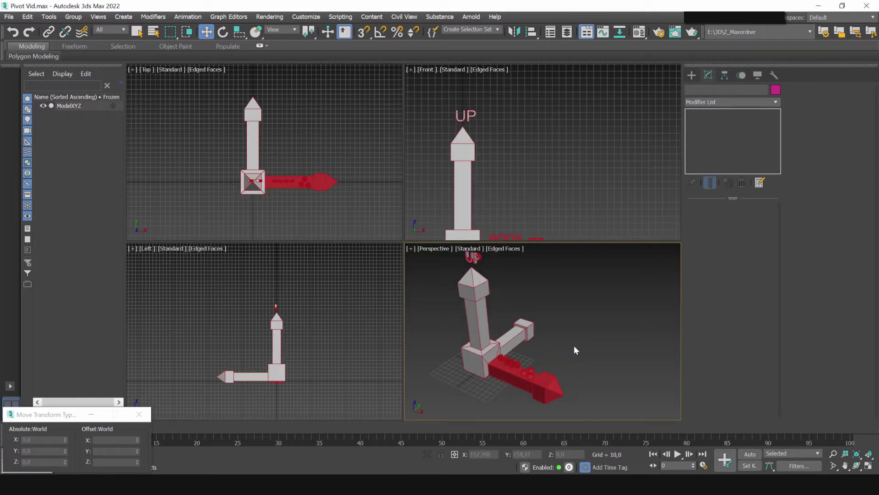
pyautogui.click(537, 340)
pyautogui.click(575, 355)
pyautogui.click(521, 372)
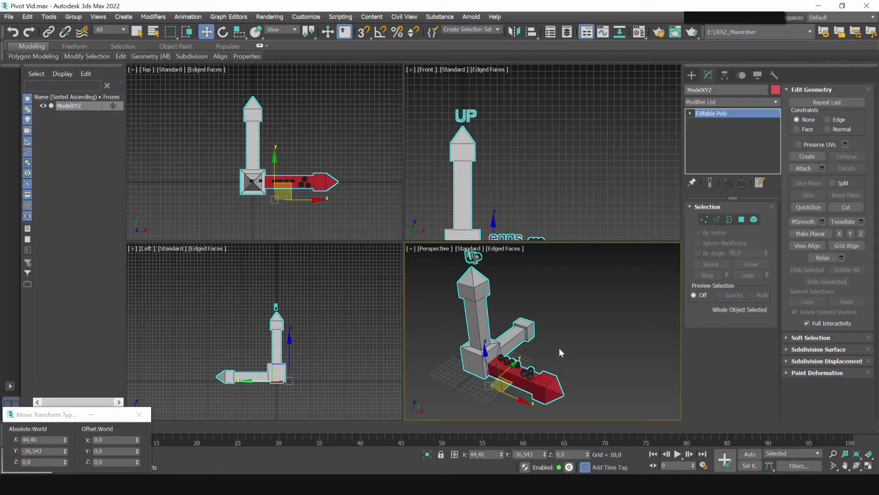
pyautogui.scroll(3, 504, 348)
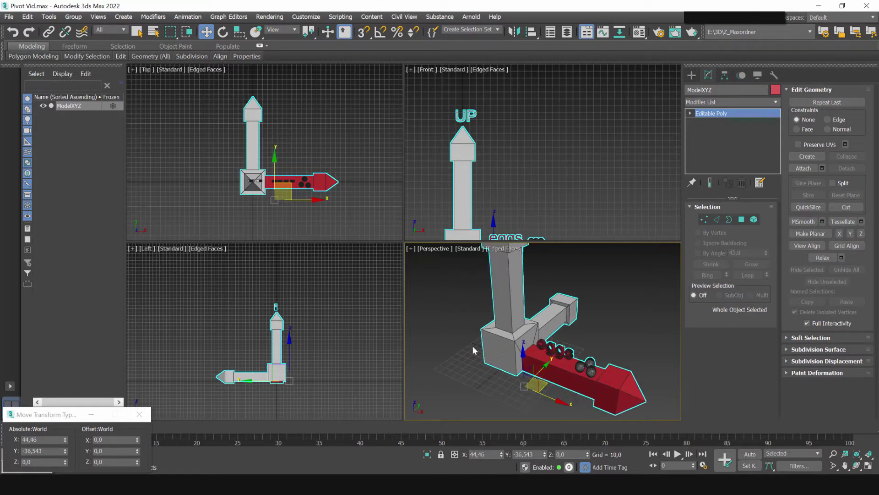
pyautogui.moveTo(330, 219); pyautogui.dragTo(322, 221, button='middle')
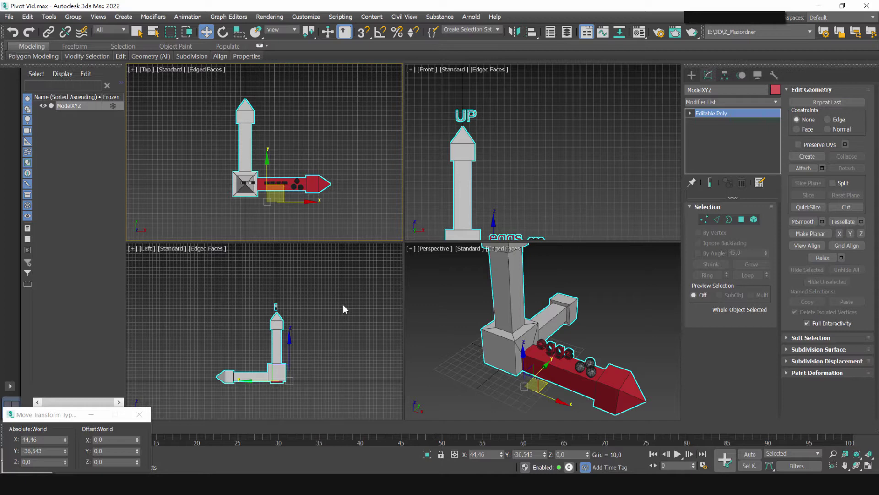
pyautogui.scroll(-4, 553, 372)
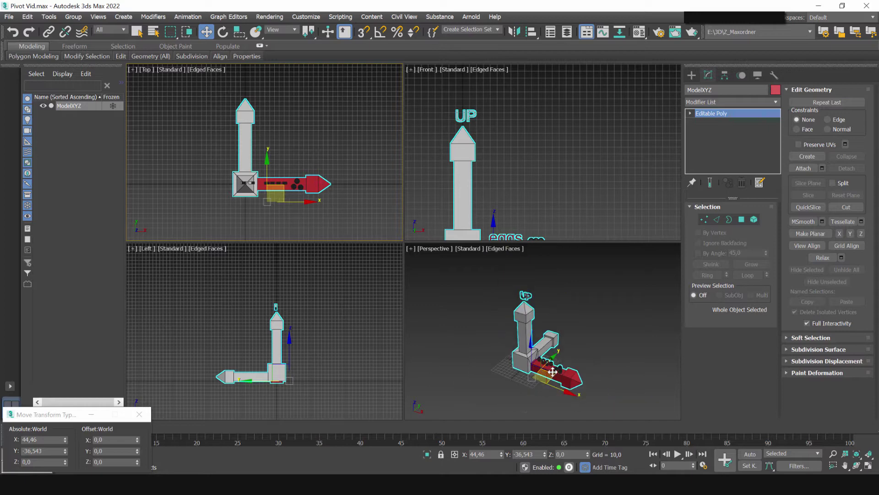
pyautogui.moveTo(552, 372); pyautogui.dragTo(583, 355)
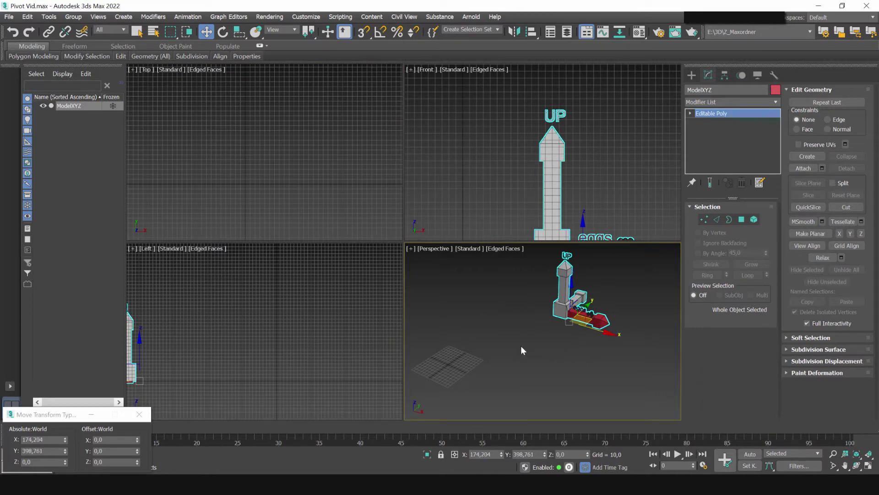
pyautogui.hotkey('ctrl', 'z')
pyautogui.scroll(3, 575, 330)
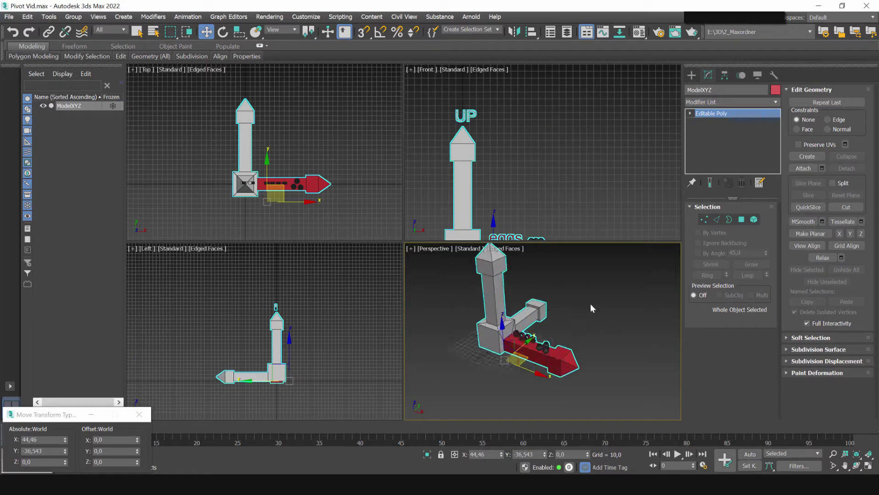
pyautogui.moveTo(590, 303); pyautogui.dragTo(590, 324, button='middle')
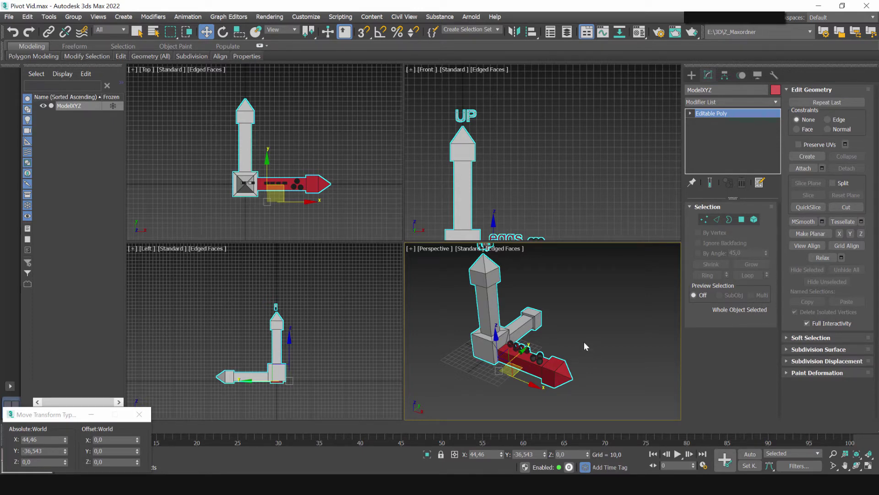
pyautogui.moveTo(584, 338); pyautogui.dragTo(573, 343, button='middle')
pyautogui.scroll(4, 261, 184)
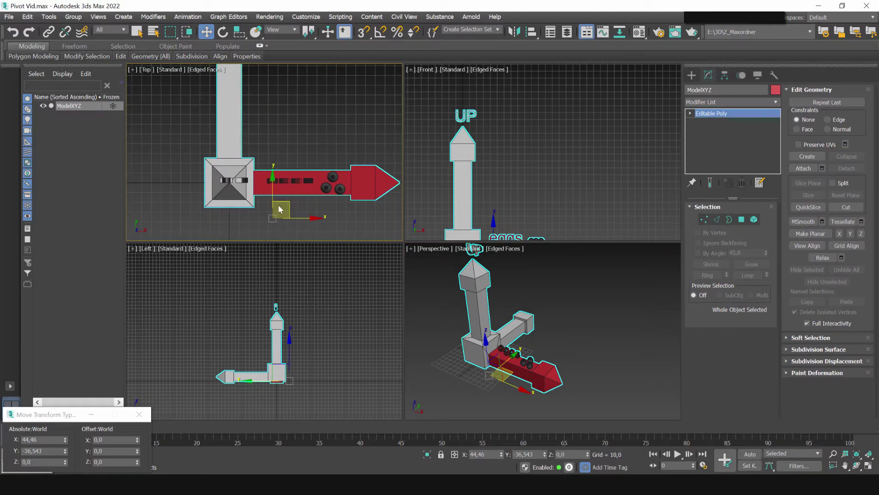
pyautogui.scroll(-2, 230, 180)
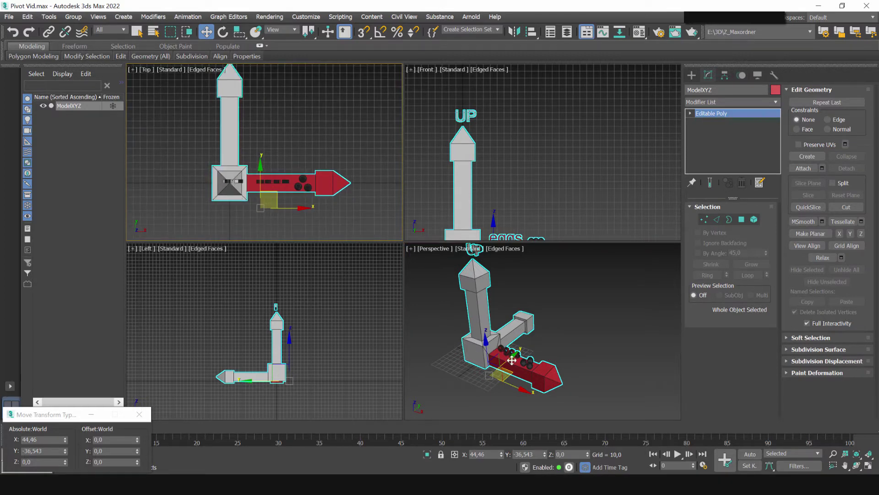
pyautogui.moveTo(538, 342); pyautogui.dragTo(569, 347, button='middle')
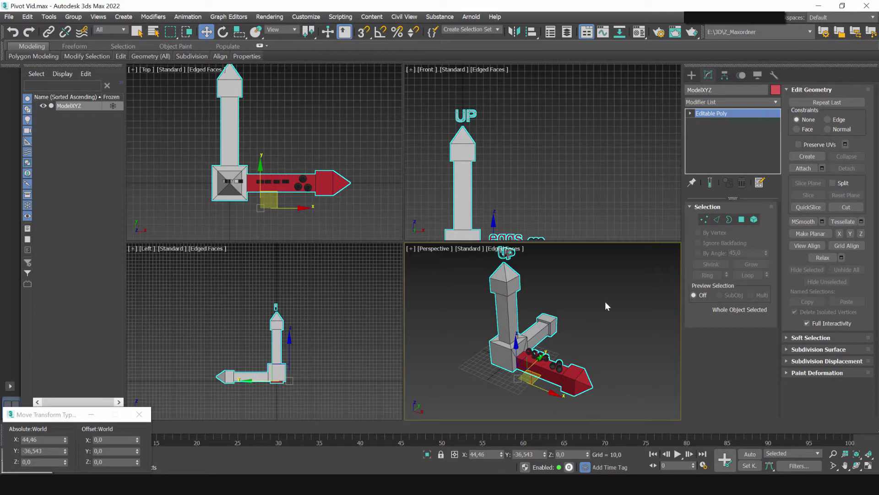
# - With Affect Pivot Only on, set ModelXYZ's pivot X and Y positions to 0
pyautogui.click(725, 76)
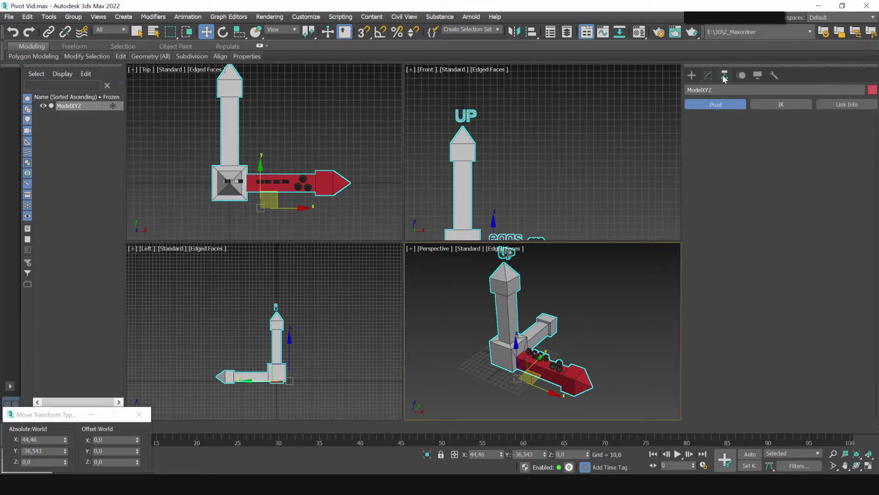
pyautogui.click(731, 142)
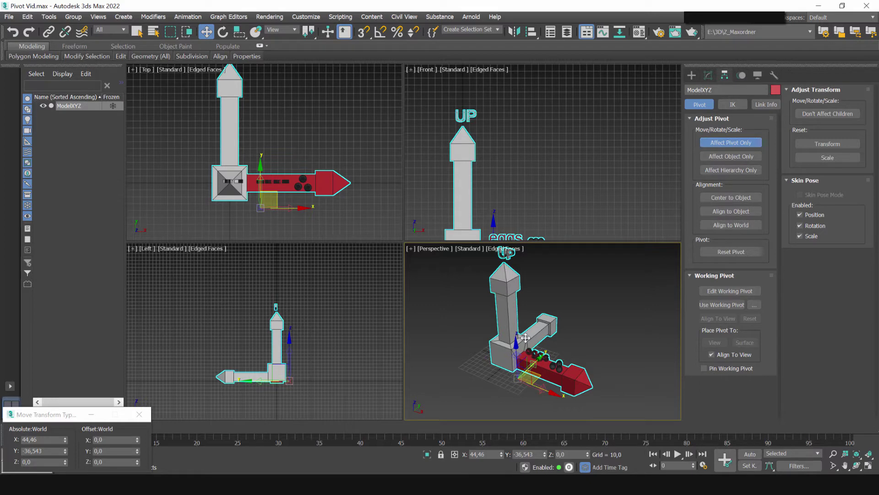
pyautogui.moveTo(549, 334); pyautogui.dragTo(522, 334, button='middle')
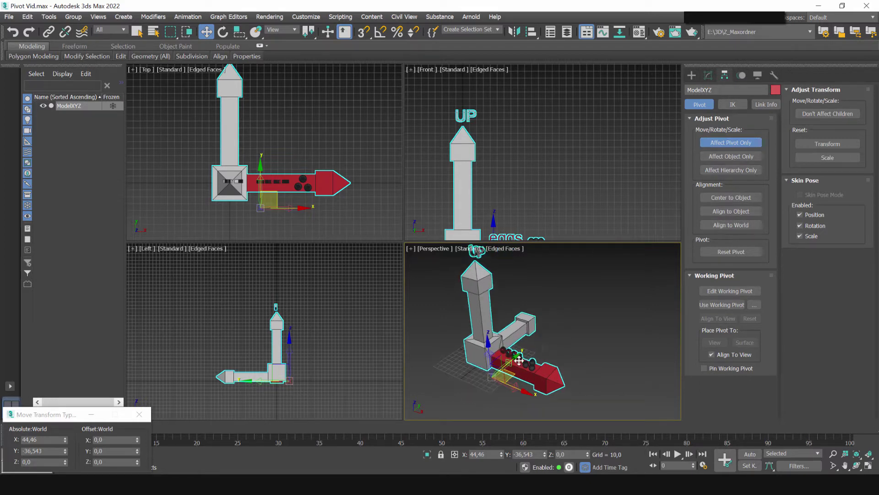
pyautogui.doubleClick(43, 441)
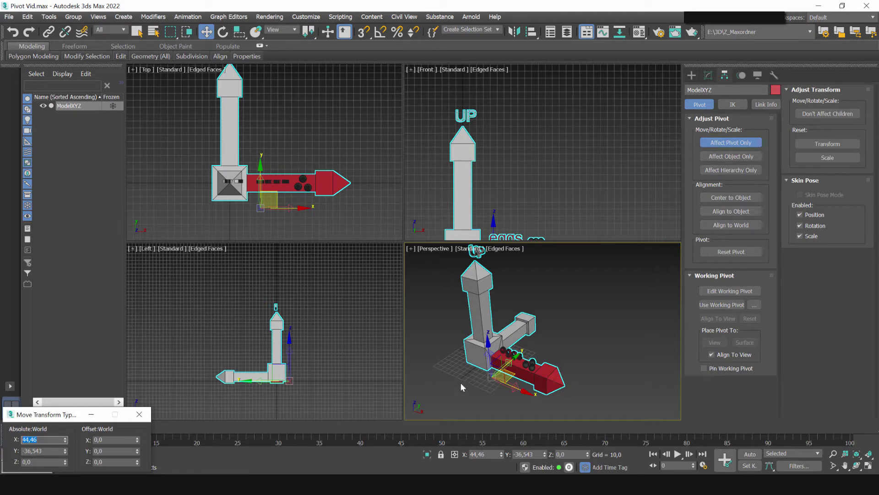
pyautogui.write('0')
pyautogui.press('Tab')
pyautogui.press('Delete')
pyautogui.press('Delete')
pyautogui.press('Delete')
pyautogui.press('Delete')
pyautogui.press('Delete')
pyautogui.press('Delete')
pyautogui.press('Delete')
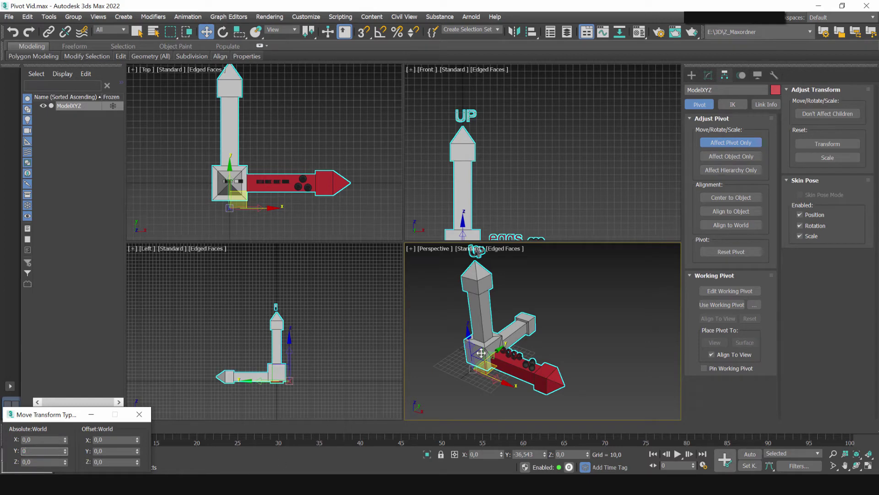
pyautogui.press('Return')
# - Check the pivot's rotation and scale values, then turn Affect Pivot Only off
pyautogui.press('e')
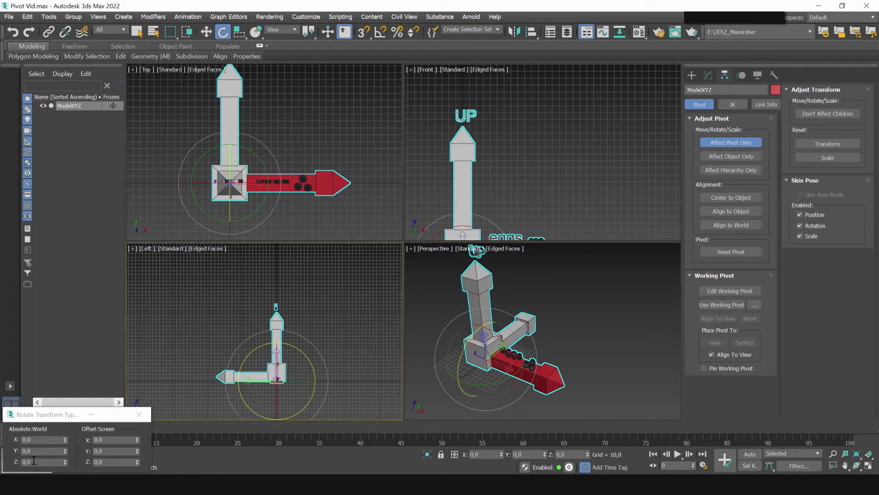
pyautogui.rightClick(435, 370)
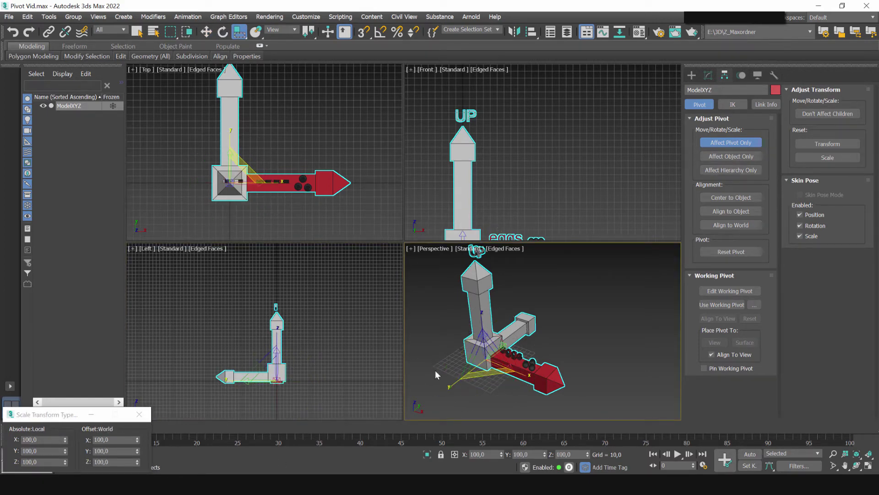
pyautogui.press('r')
pyautogui.press('w')
pyautogui.click(731, 142)
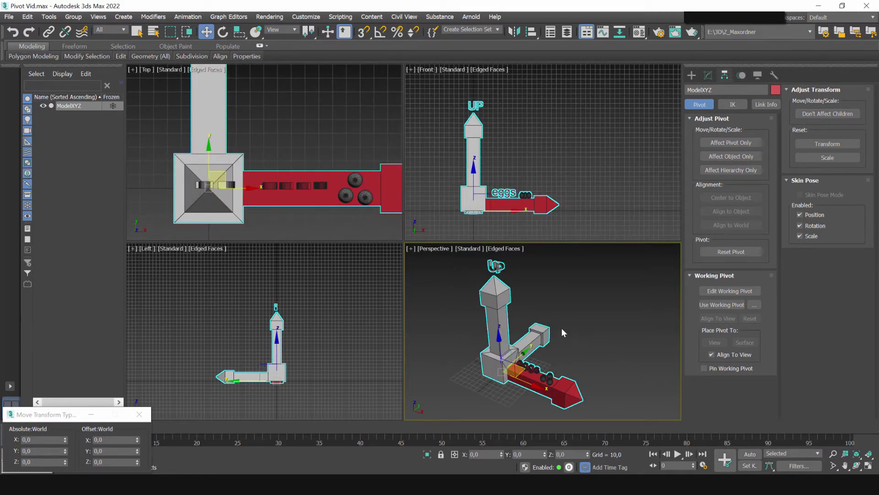
# - Start File > Export > Export to Unity (Model Only), targeting the VIDEO folder
pyautogui.click(9, 17)
pyautogui.moveTo(42, 161)
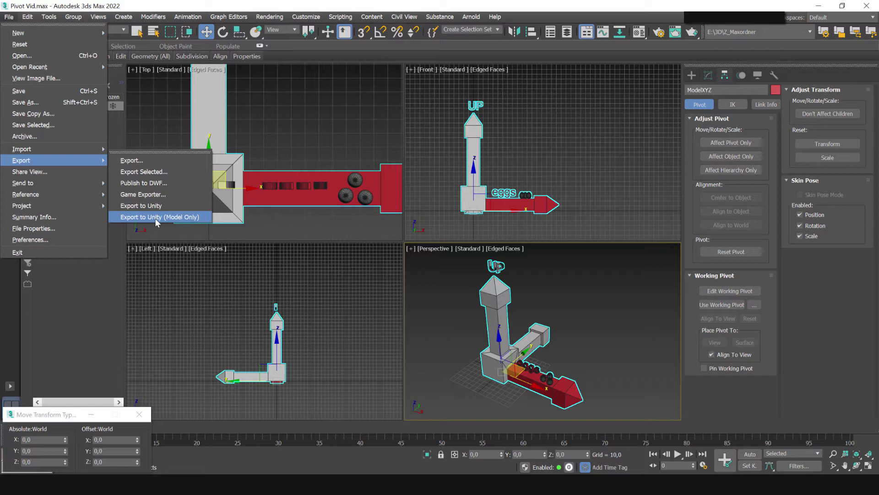
pyautogui.click(155, 218)
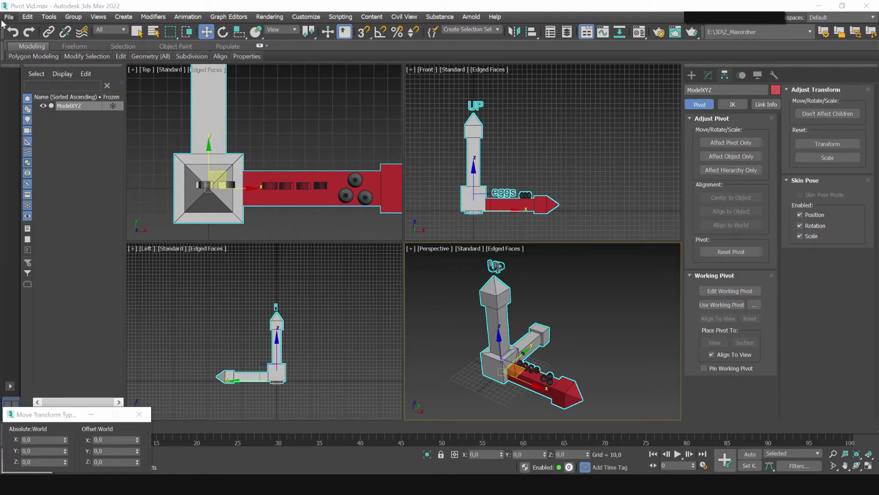
pyautogui.hotkey('alt', 'f')
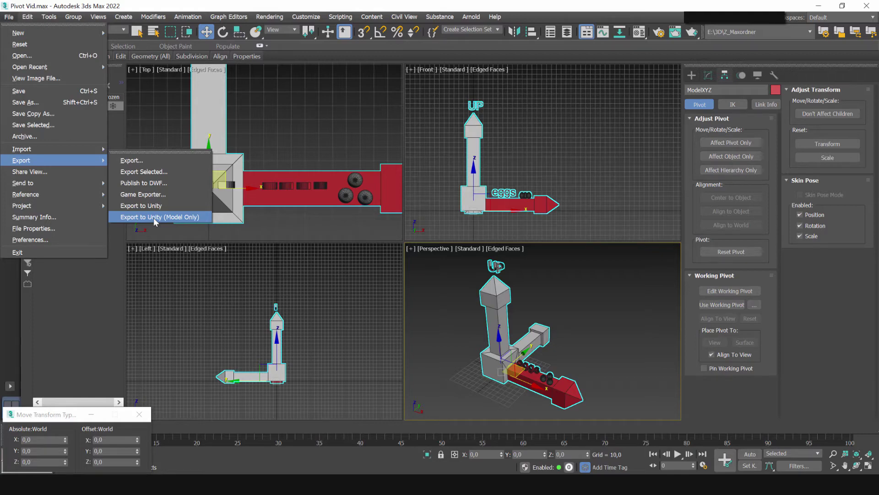
pyautogui.click(154, 220)
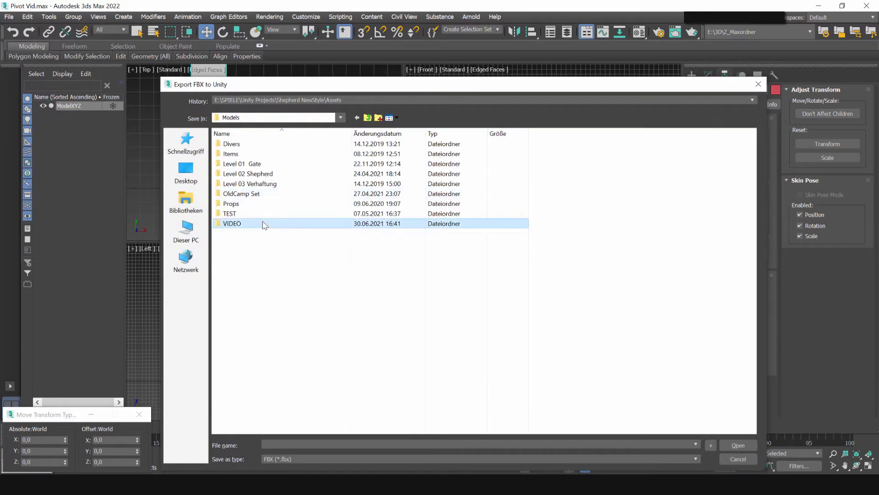
pyautogui.doubleClick(264, 225)
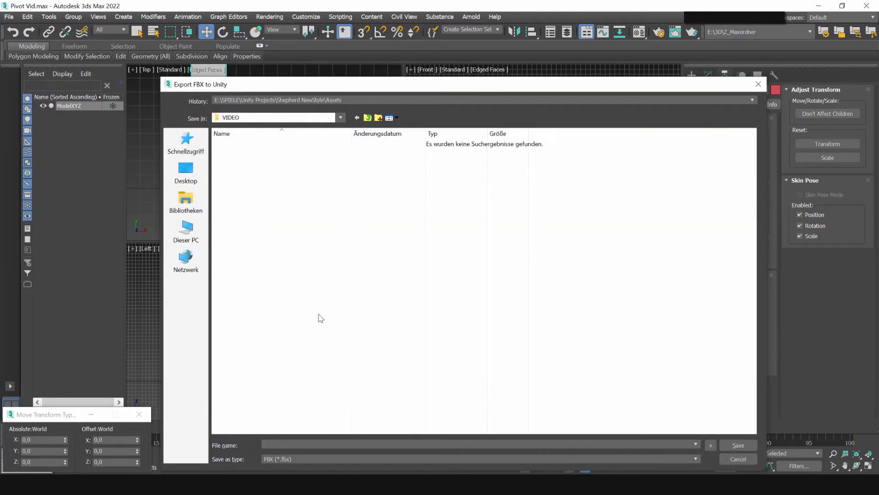
# - Save the export as ModelXYZ, then select the ModelXYZ asset in Unity to view its import settings
pyautogui.write('ModelXYZ')
pyautogui.click(736, 442)
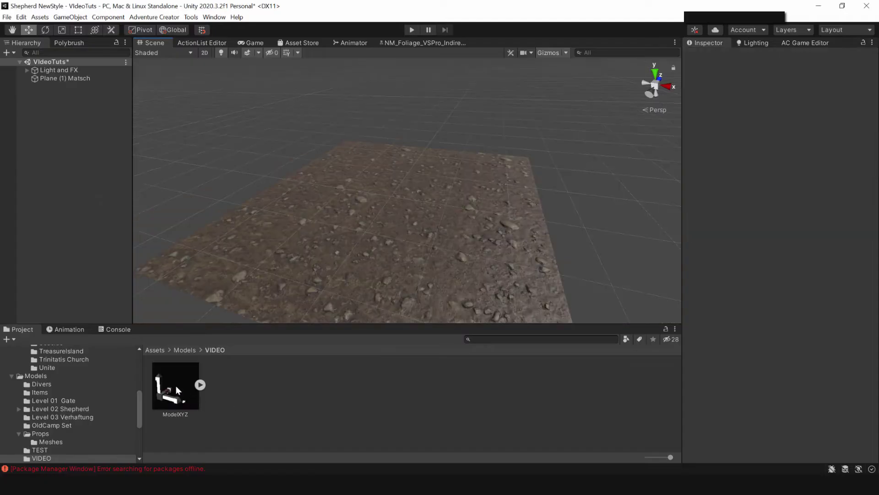
pyautogui.click(178, 390)
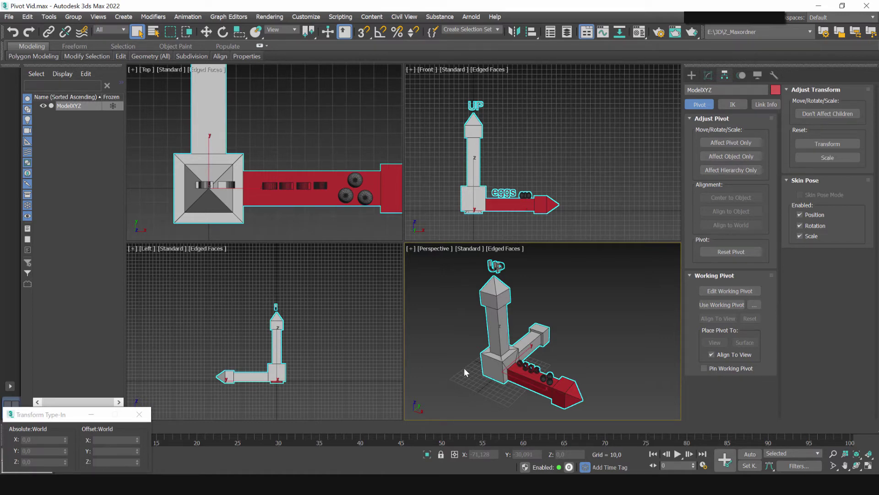
pyautogui.click(310, 19)
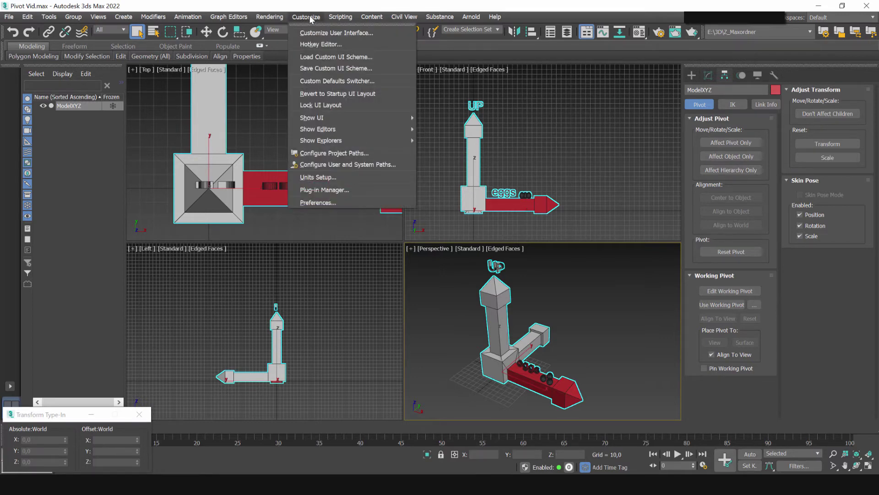
pyautogui.click(339, 177)
pyautogui.click(449, 155)
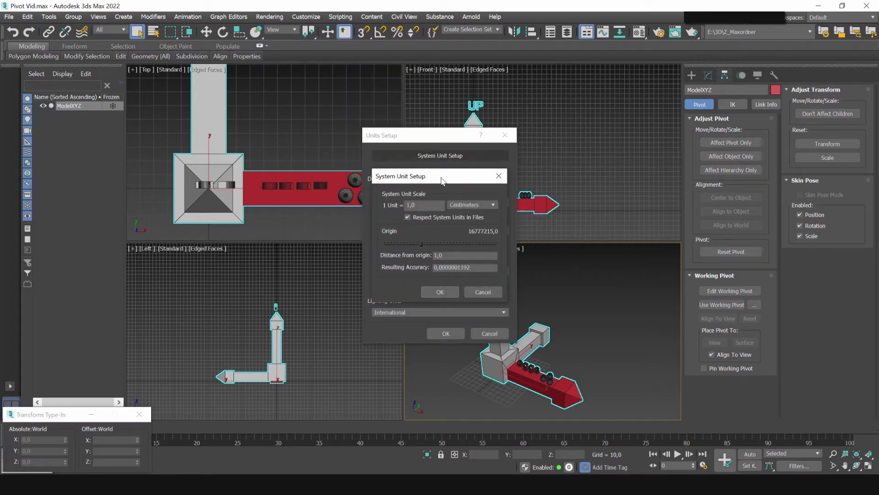
pyautogui.click(482, 291)
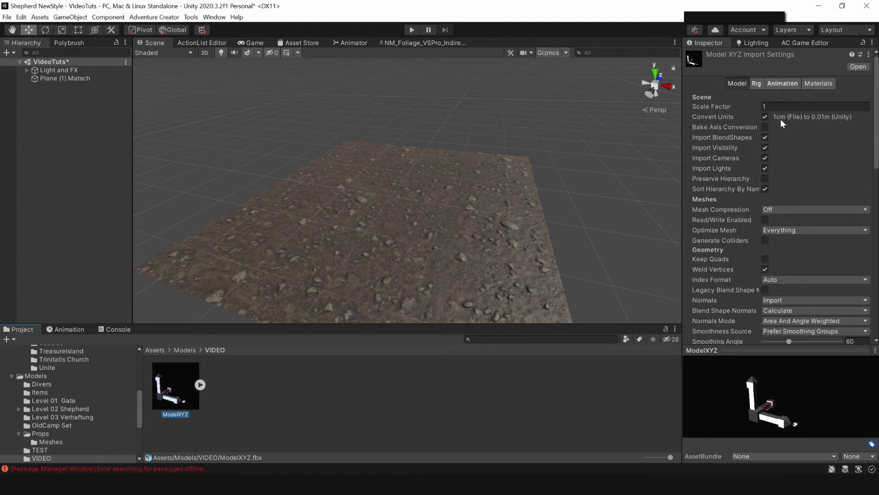
pyautogui.click(775, 107)
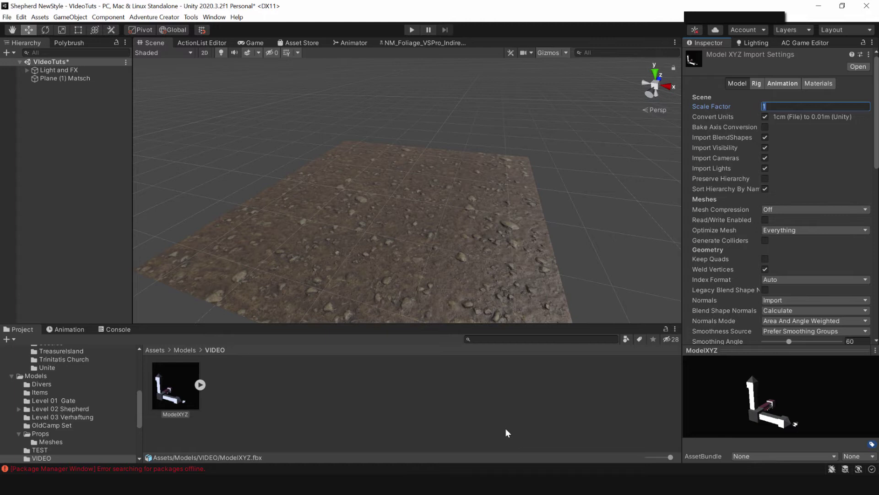
# - Drag ModelXYZ into the Unity scene and orbit around it; it sits at 0,0,0 with X rotation -90
pyautogui.moveTo(175, 387); pyautogui.dragTo(102, 209)
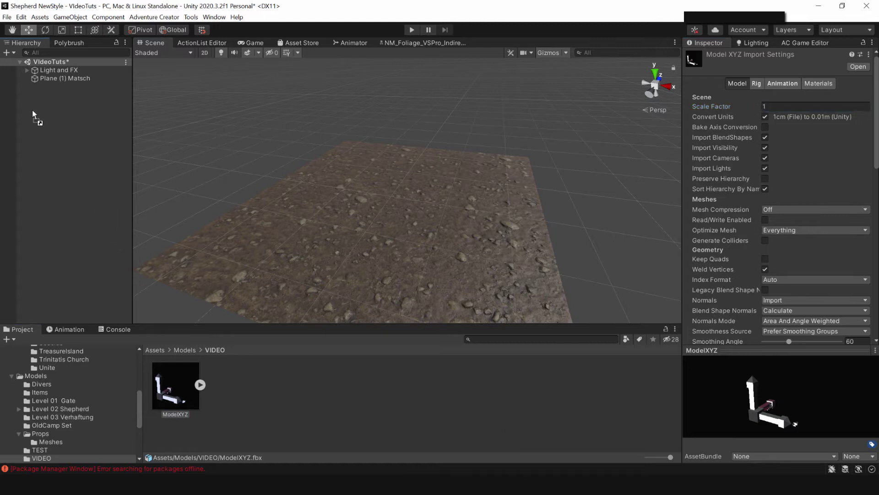
pyautogui.moveTo(32, 80); pyautogui.dragTo(46, 117)
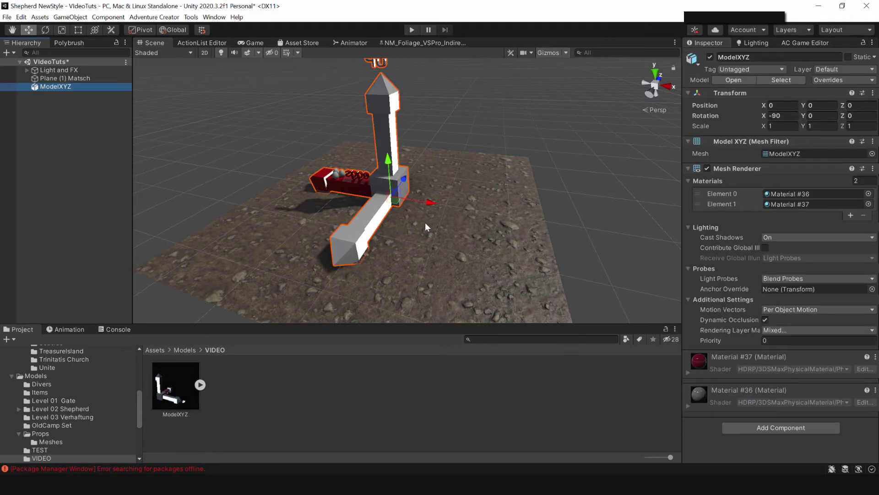
pyautogui.moveTo(192, 409); pyautogui.dragTo(515, 181)
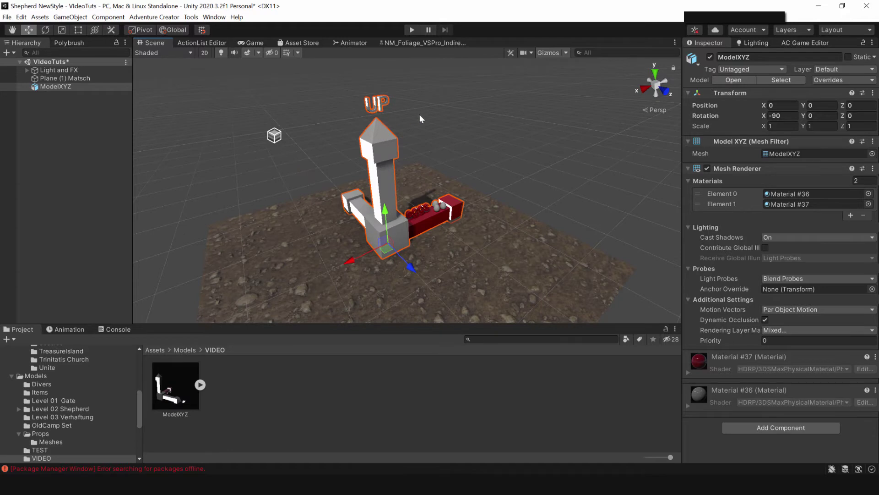
pyautogui.keyDown('alt'); pyautogui.moveTo(436, 123); pyautogui.dragTo(460, 175); pyautogui.keyUp('alt')
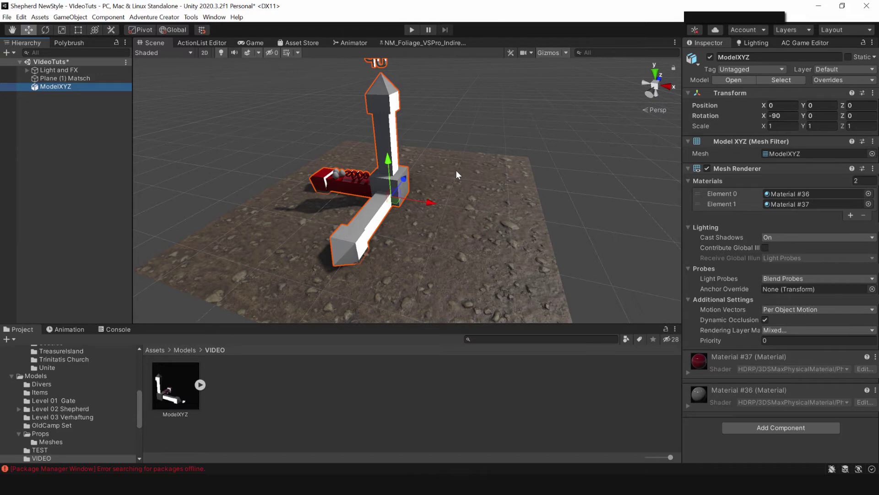
pyautogui.keyDown('alt'); pyautogui.moveTo(455, 169); pyautogui.dragTo(274, 135); pyautogui.keyUp('alt')
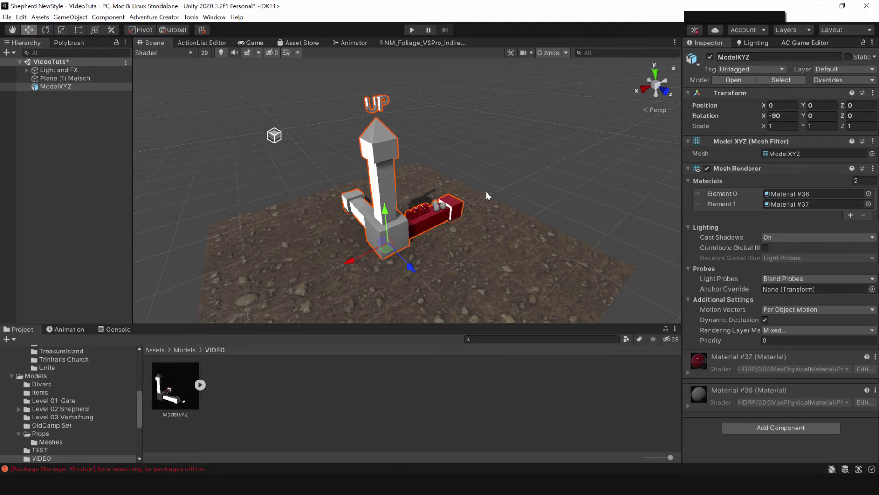
pyautogui.moveTo(512, 195); pyautogui.dragTo(499, 198, button='right')
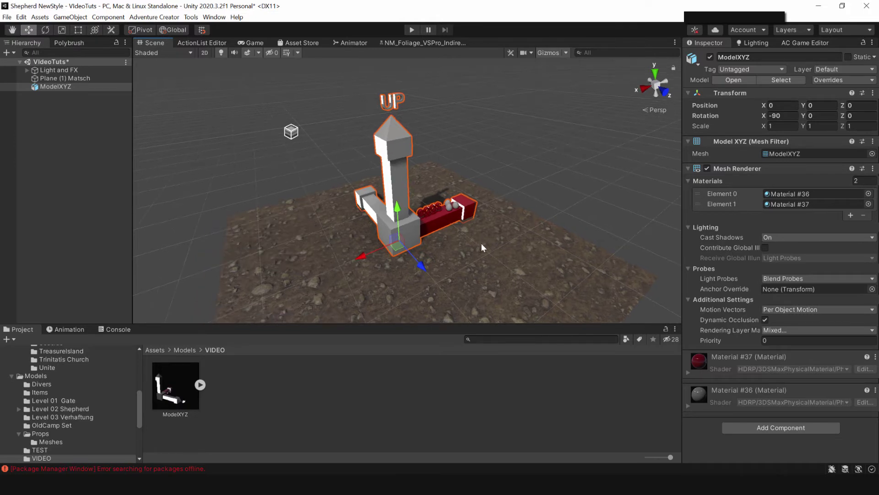
pyautogui.scroll(5, 430, 239)
pyautogui.scroll(-5, 431, 244)
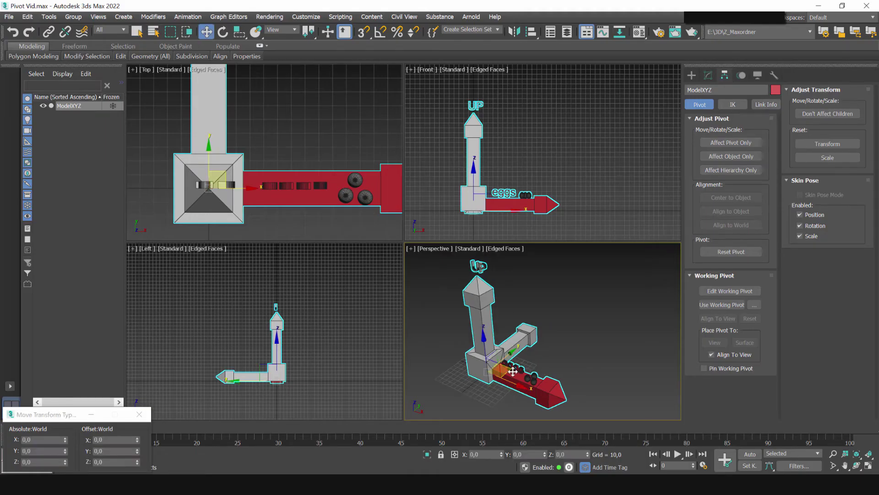
pyautogui.moveTo(552, 363); pyautogui.dragTo(550, 358, button='middle')
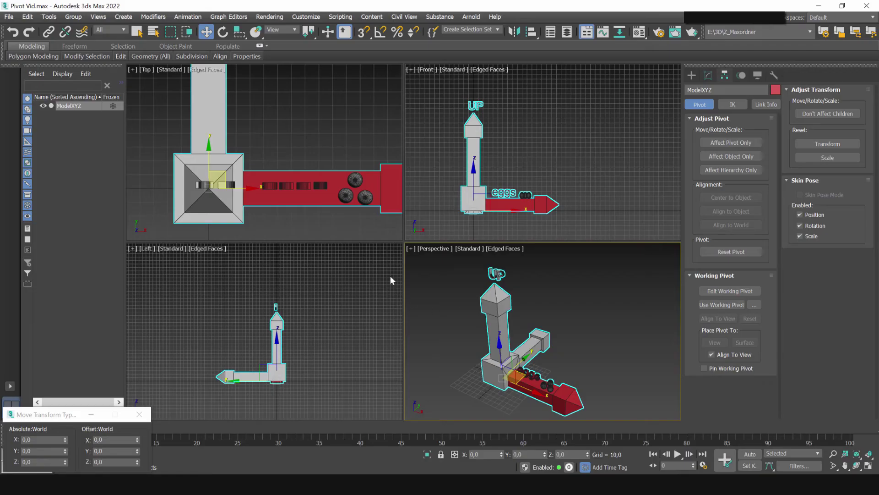
# - Export the model through the Game Exporter with Z as the up axis, as ModelXYZ V2.fbx
pyautogui.click(9, 17)
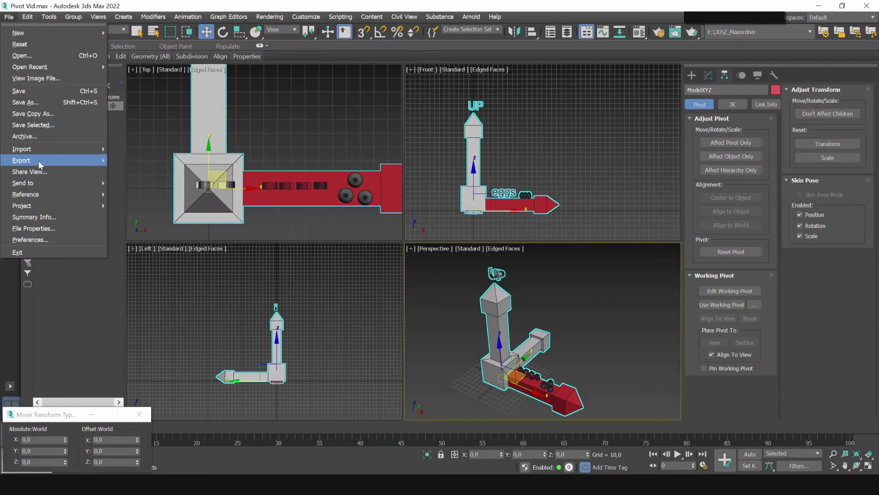
pyautogui.moveTo(38, 161)
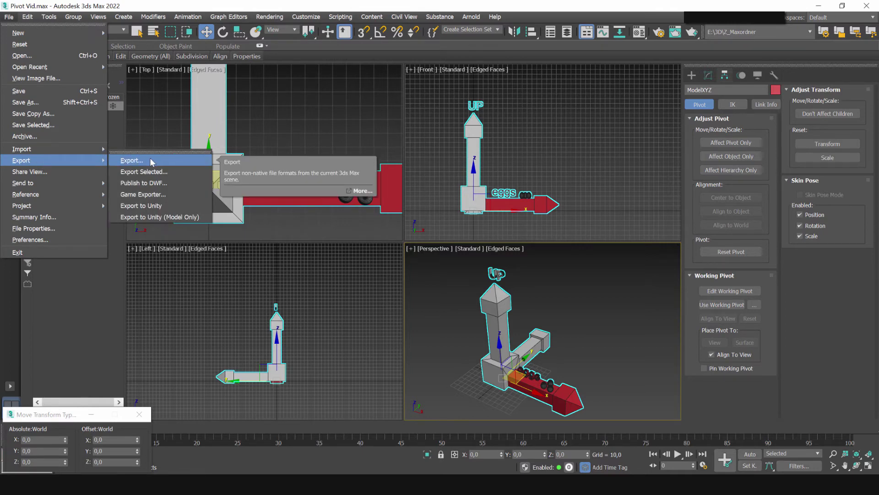
pyautogui.click(160, 195)
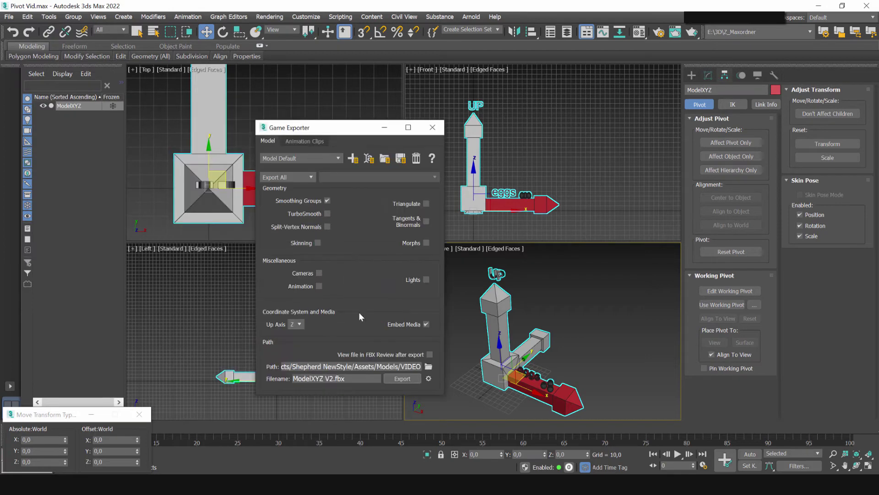
pyautogui.click(300, 325)
pyautogui.click(296, 345)
pyautogui.click(402, 378)
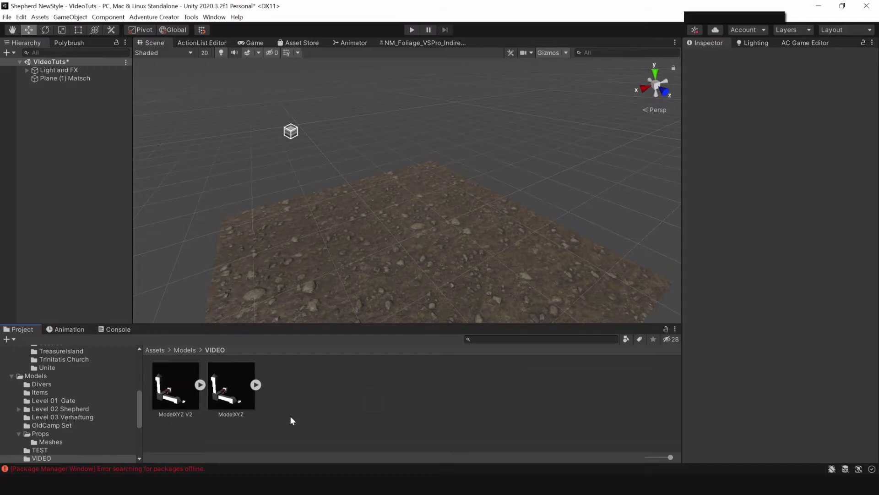
# - Remove the ModelXYZ V2 instance and reimport the asset with Bake Axis Conversion enabled
pyautogui.moveTo(175, 386); pyautogui.dragTo(60, 161)
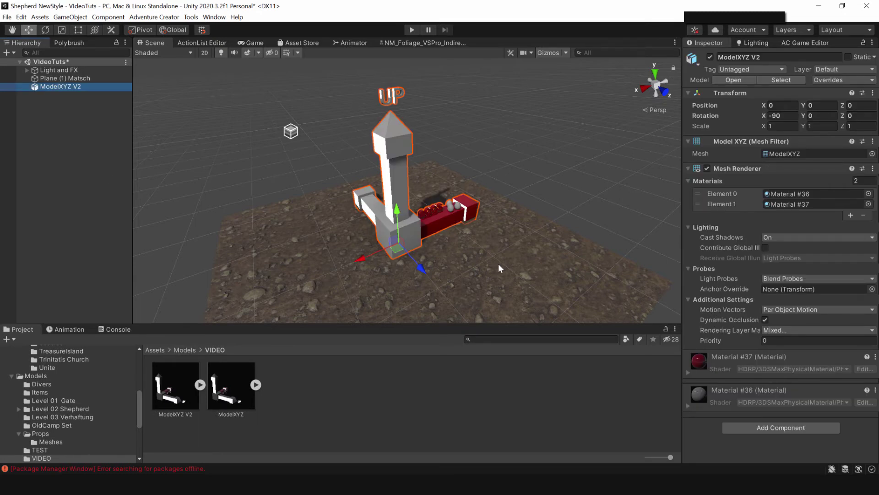
pyautogui.press('Delete')
pyautogui.click(189, 401)
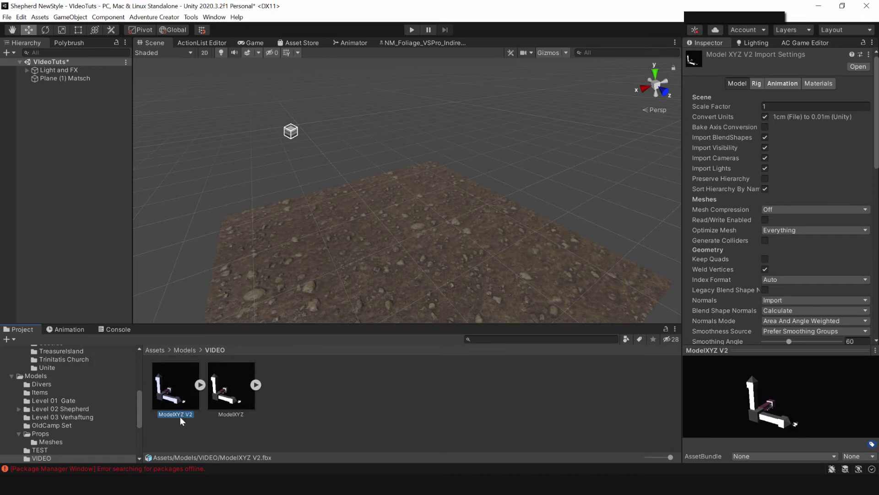
pyautogui.click(765, 127)
pyautogui.scroll(-3, 859, 183)
pyautogui.click(857, 294)
# - Place ModelXYZ V2 in the scene and confirm its X rotation is now 0
pyautogui.moveTo(176, 385); pyautogui.dragTo(74, 179)
pyautogui.click(785, 115)
pyautogui.moveTo(381, 221); pyautogui.dragTo(481, 227, button='right')
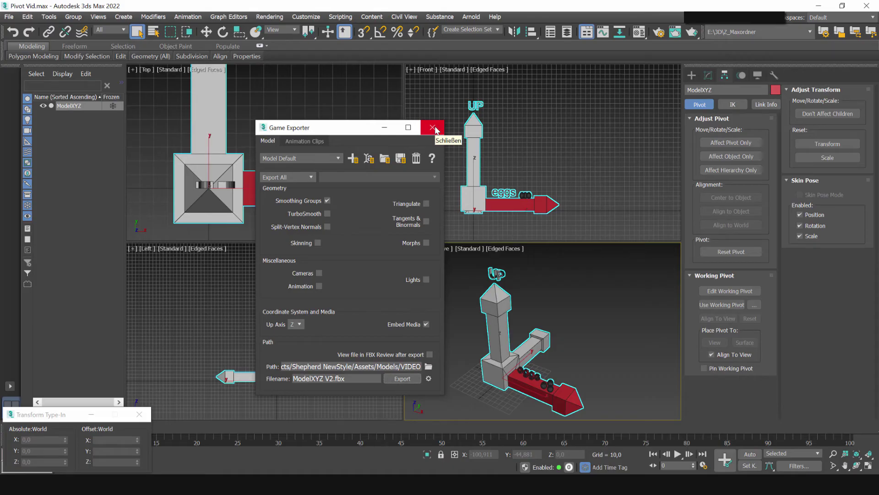
# - Move the Game Exporter window aside and bring up the Export to Unity (Model Only) option
pyautogui.moveTo(329, 129); pyautogui.dragTo(320, 115)
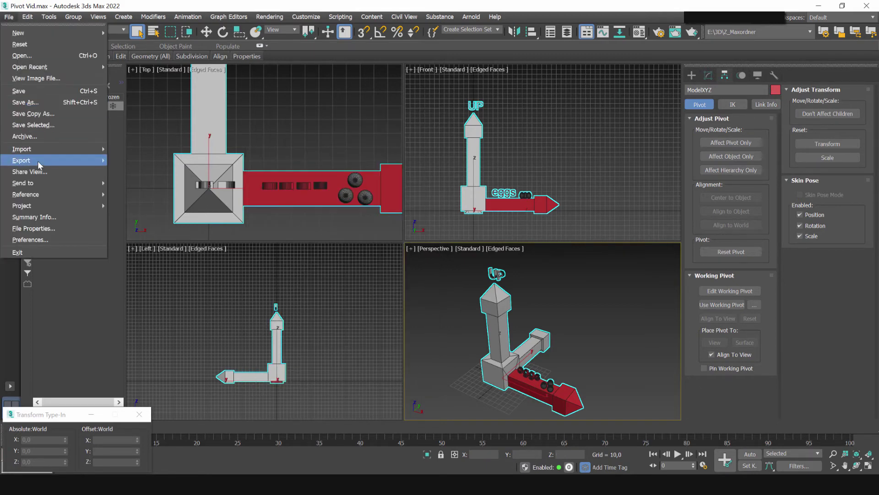
pyautogui.moveTo(37, 160)
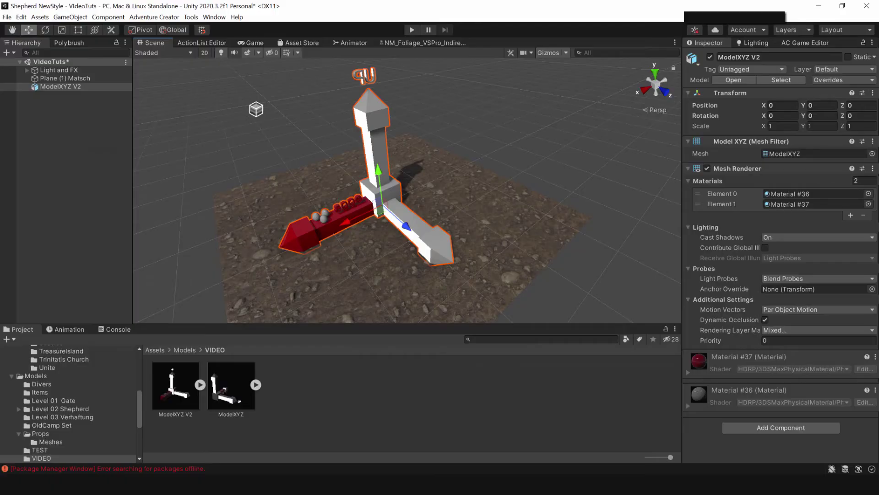
# - Enable Bake Axis Conversion on ModelXYZ and apply its import settings
pyautogui.click(235, 403)
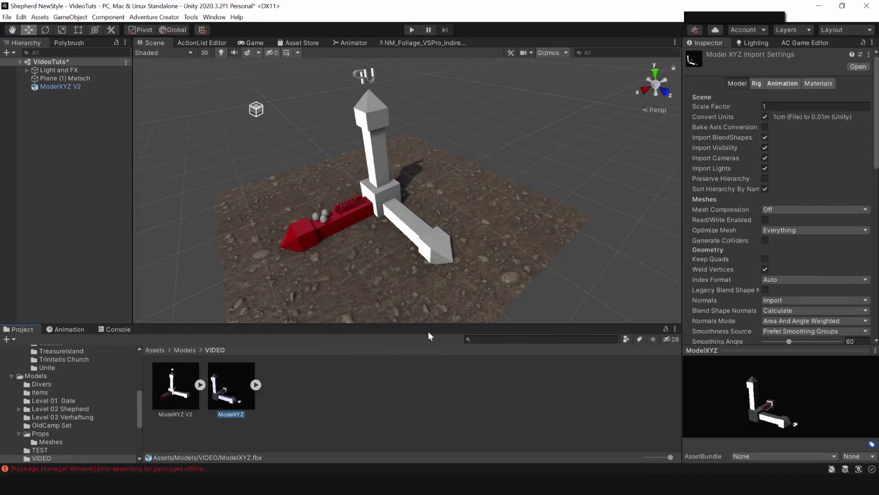
pyautogui.click(764, 126)
pyautogui.scroll(-10, 872, 104)
pyautogui.click(858, 122)
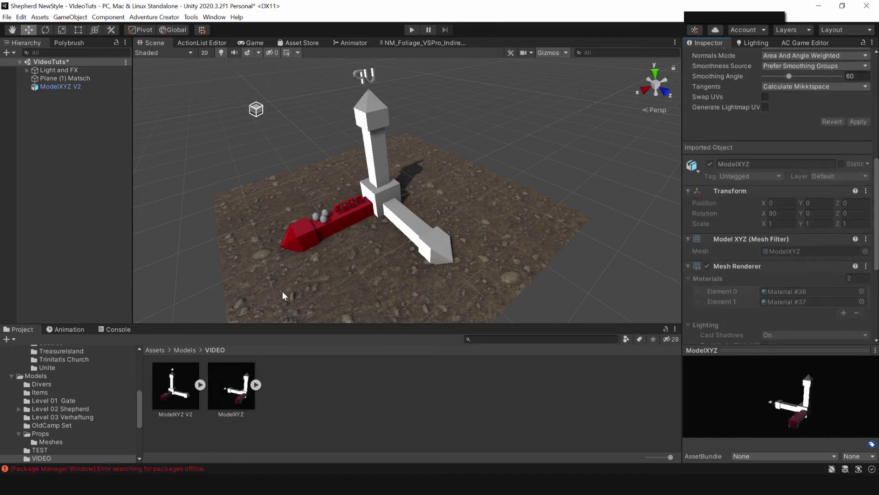
# - Place ModelXYZ in the scene, delete it again, and review ModelXYZ V2's import settings
pyautogui.moveTo(235, 395); pyautogui.dragTo(406, 242)
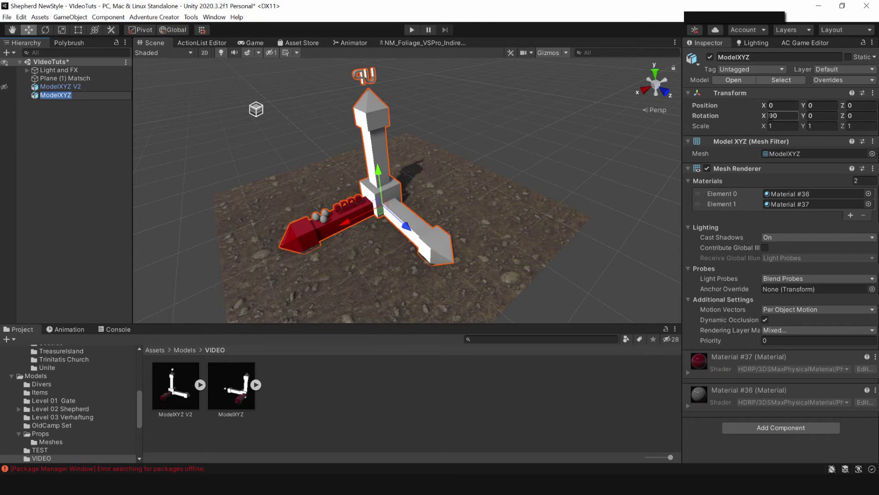
pyautogui.press('Delete')
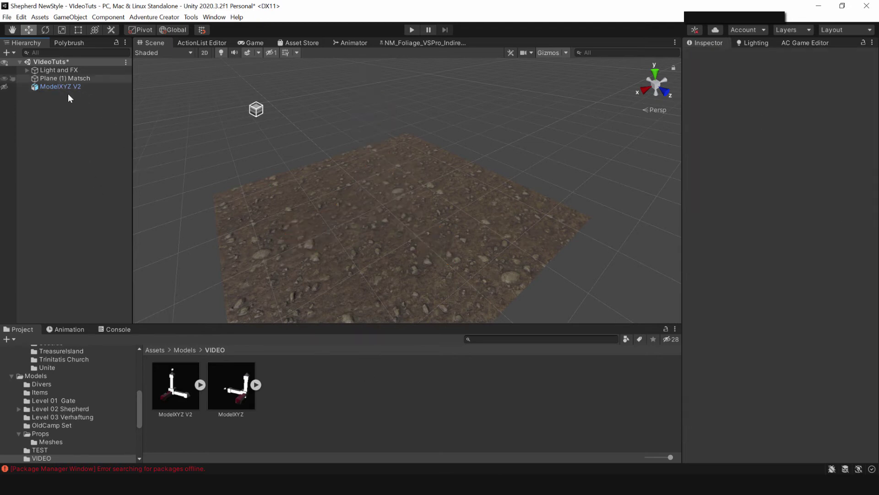
pyautogui.click(177, 405)
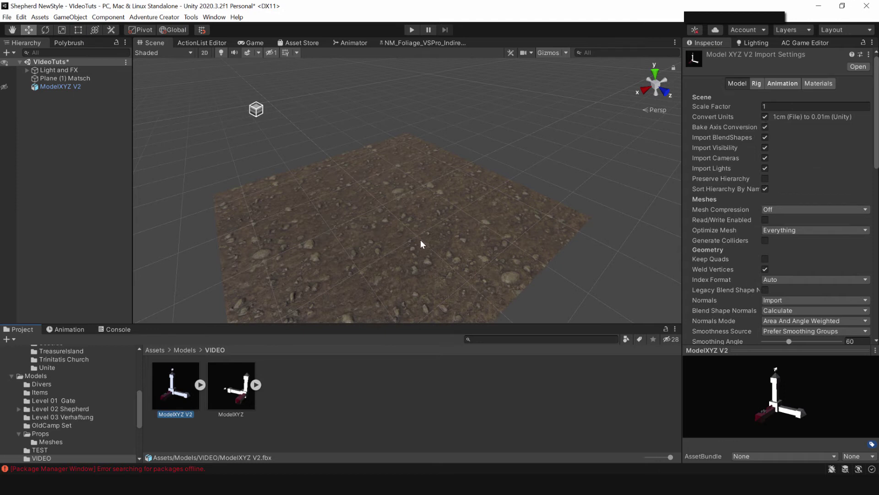
pyautogui.moveTo(422, 240); pyautogui.dragTo(402, 241, button='right')
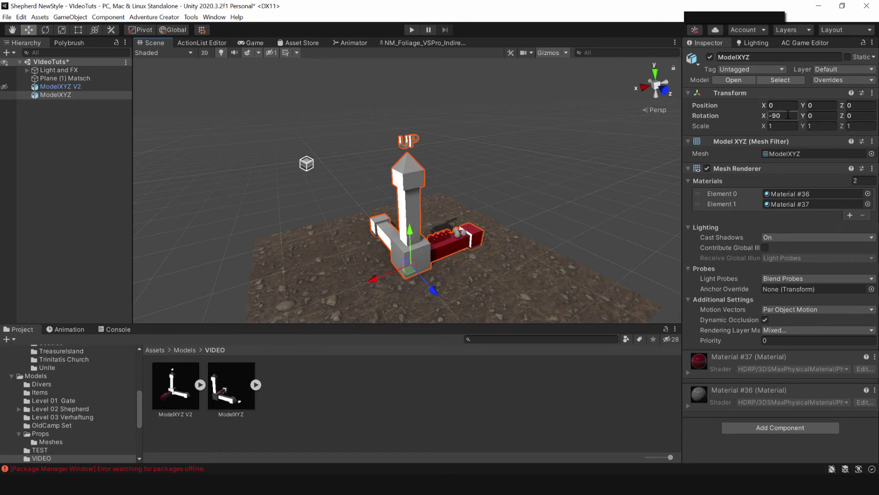
# - Back in 3ds Max, rotate ModelXYZ's pivot to X 90 with Affect Pivot Only, then start the Unity export
pyautogui.moveTo(530, 483)
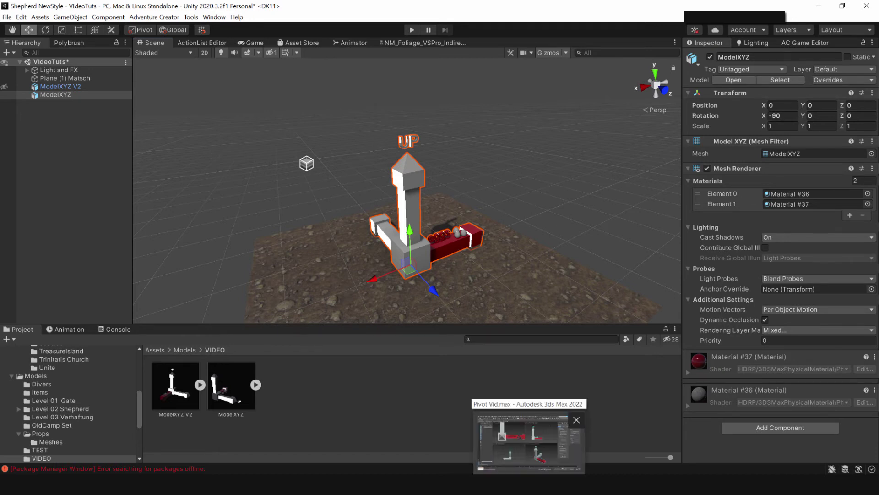
pyautogui.click(527, 438)
pyautogui.moveTo(543, 351)
pyautogui.mouseDown(button='middle')
pyautogui.moveTo(530, 334)
pyautogui.moveTo(544, 357)
pyautogui.moveTo(538, 339)
pyautogui.mouseUp(button='middle')
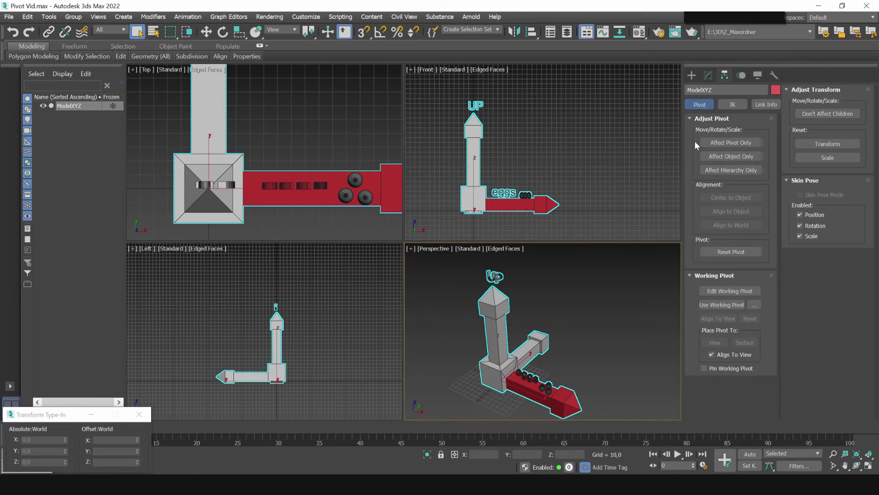
pyautogui.click(731, 142)
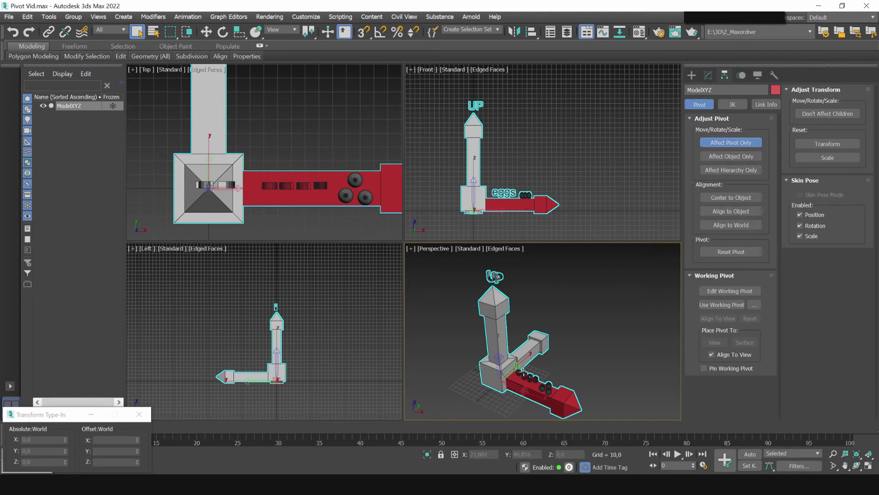
pyautogui.press('e')
pyautogui.moveTo(538, 398); pyautogui.dragTo(531, 375, button='middle')
pyautogui.click(42, 439)
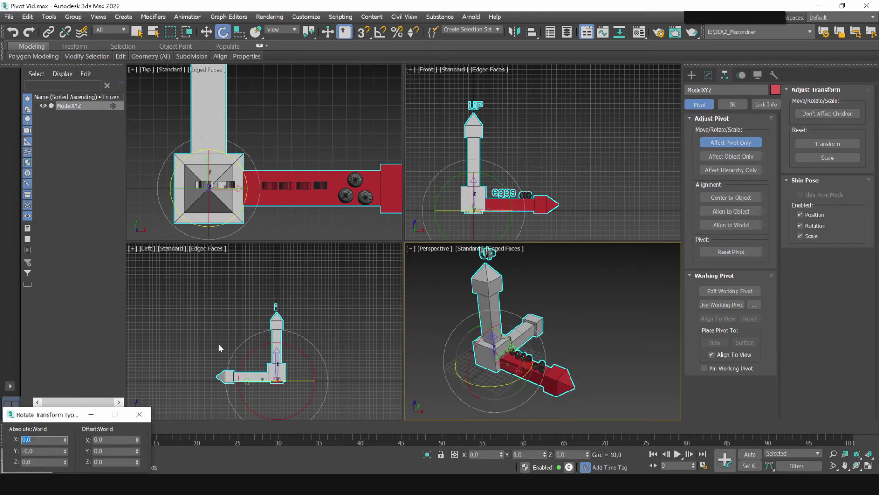
pyautogui.write('90')
pyautogui.press('Return')
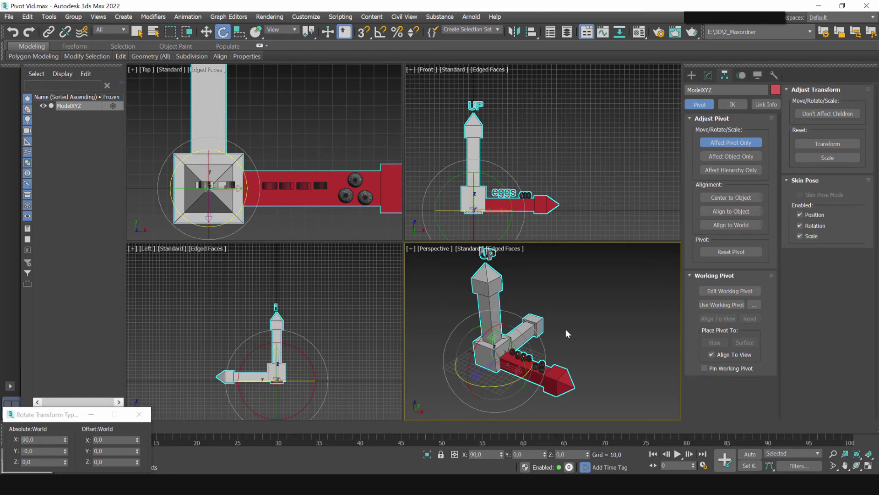
pyautogui.hotkey('ctrl', 'e')
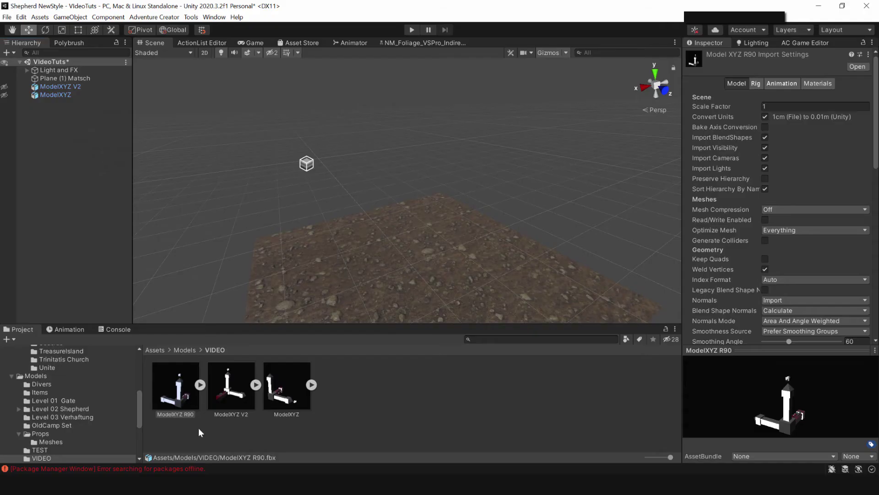
# - Add ModelXYZ R90 to the Unity scene and orbit to confirm it stands upright with its UP label
pyautogui.moveTo(199, 427); pyautogui.dragTo(48, 185)
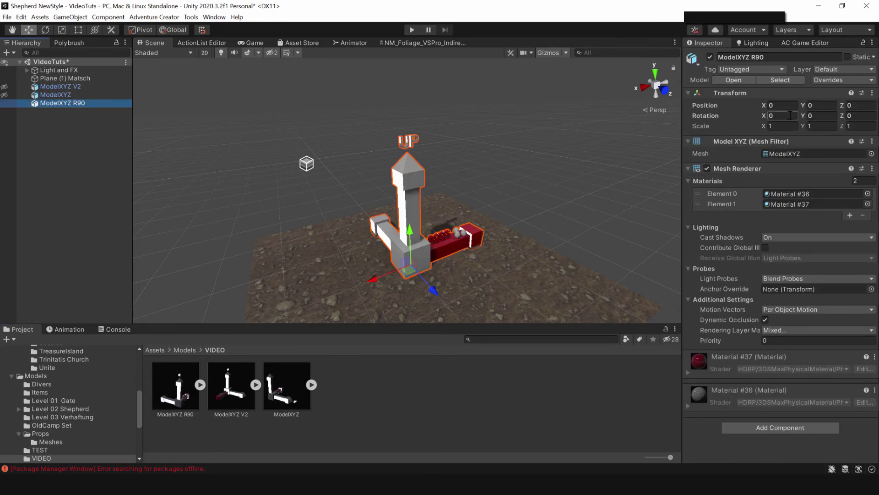
pyautogui.keyDown('alt'); pyautogui.moveTo(505, 236); pyautogui.dragTo(489, 251); pyautogui.keyUp('alt')
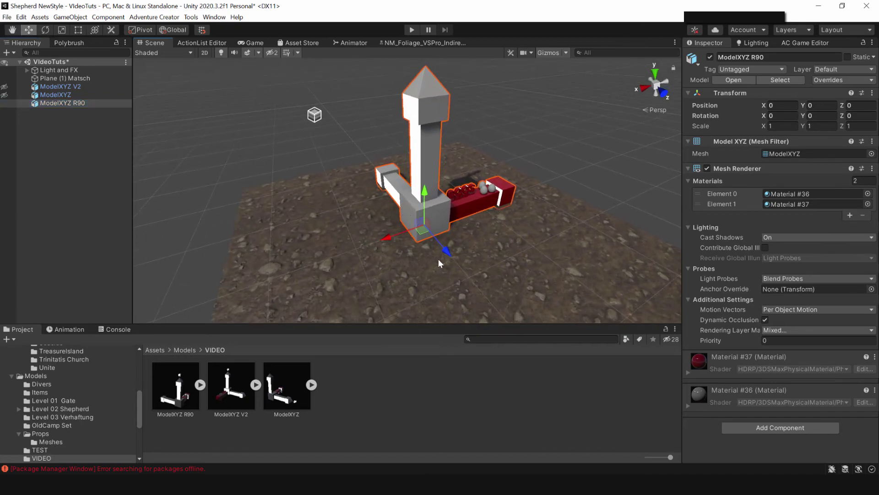
pyautogui.moveTo(449, 252)
pyautogui.keyDown('alt'); pyautogui.mouseDown()
pyautogui.moveTo(447, 244)
pyautogui.moveTo(454, 250)
pyautogui.mouseUp(); pyautogui.keyUp('alt')
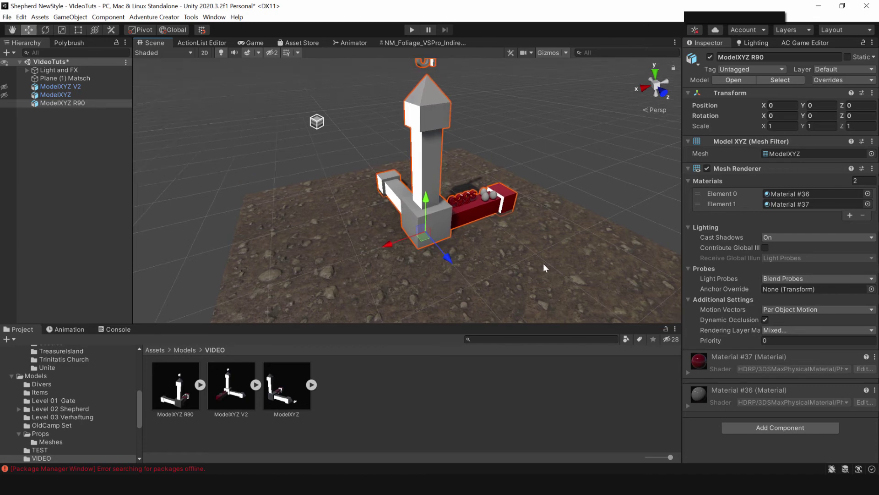
pyautogui.keyDown('alt'); pyautogui.moveTo(544, 268); pyautogui.dragTo(504, 250); pyautogui.keyUp('alt')
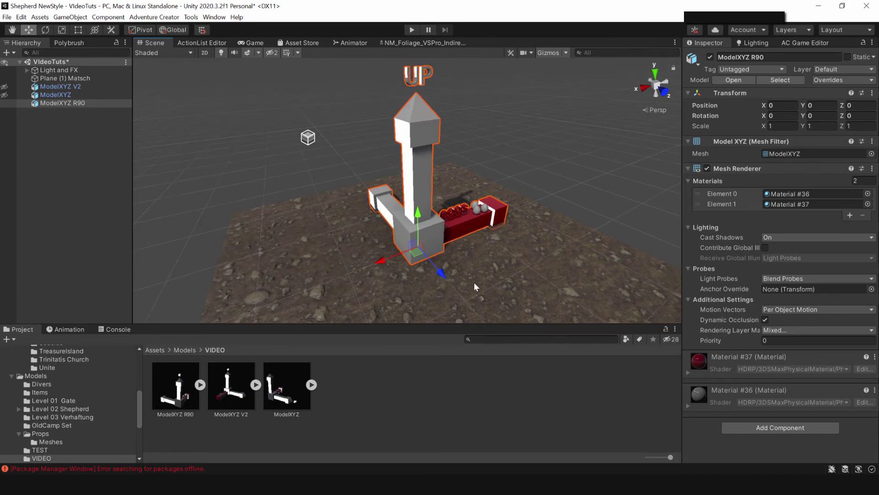
# - Give ModelXYZ a Mirror modifier on the XY axis and start the FBX export to Unity
pyautogui.hotkey('alt', 'Tab')
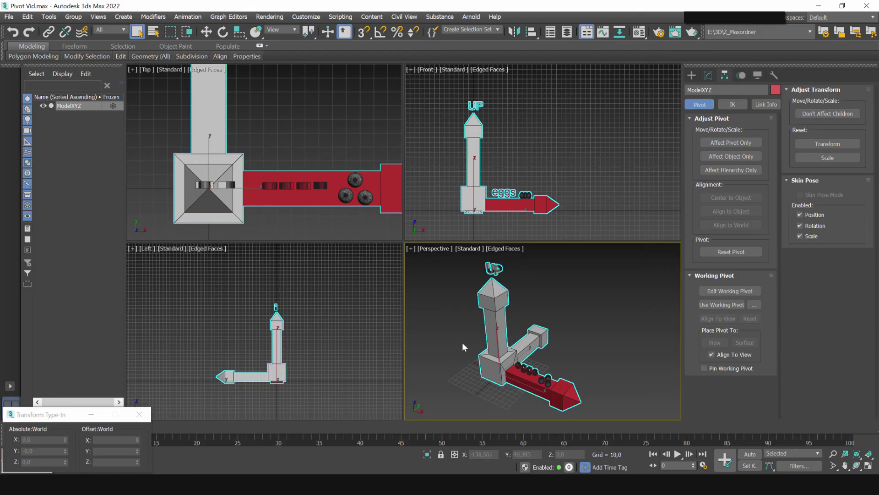
pyautogui.click(708, 75)
pyautogui.click(719, 103)
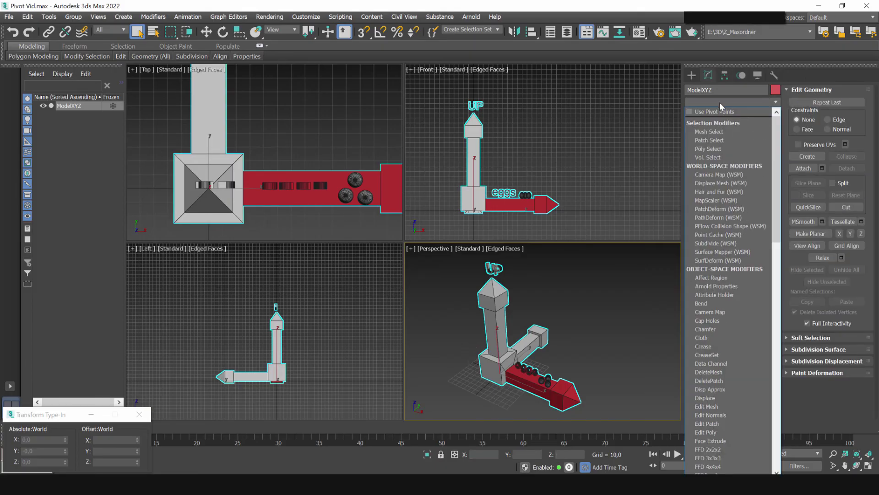
pyautogui.write('mir')
pyautogui.click(707, 112)
pyautogui.click(749, 228)
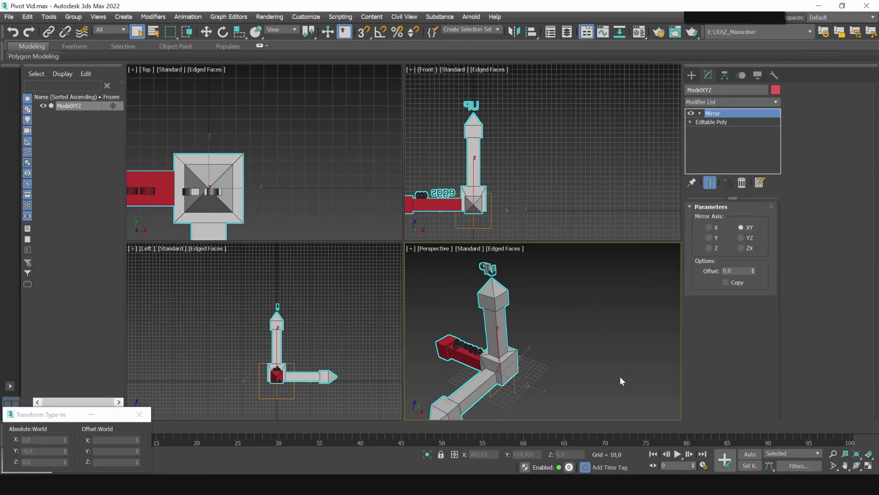
pyautogui.keyDown('alt'); pyautogui.moveTo(622, 381); pyautogui.dragTo(580, 305, button='middle'); pyautogui.keyUp('alt')
pyautogui.hotkey('ctrl', 'e')
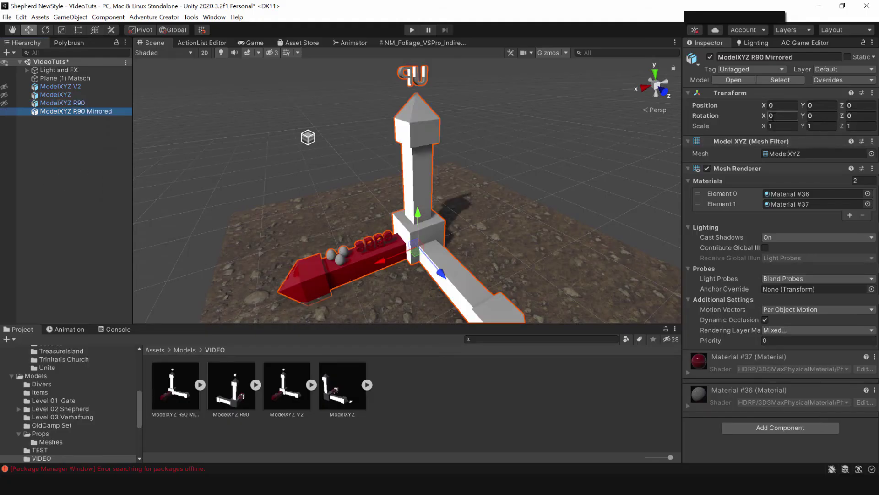
pyautogui.scroll(-4, 453, 207)
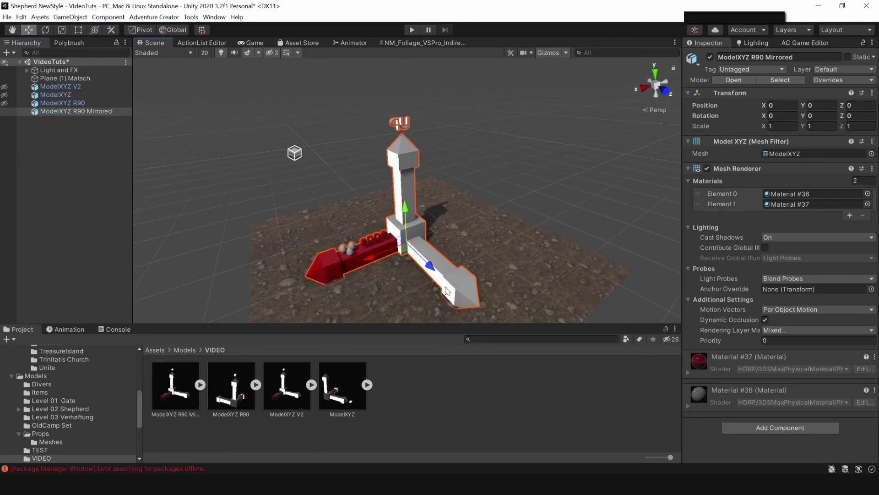
pyautogui.keyDown('alt'); pyautogui.moveTo(447, 291); pyautogui.dragTo(4, 252); pyautogui.keyUp('alt')
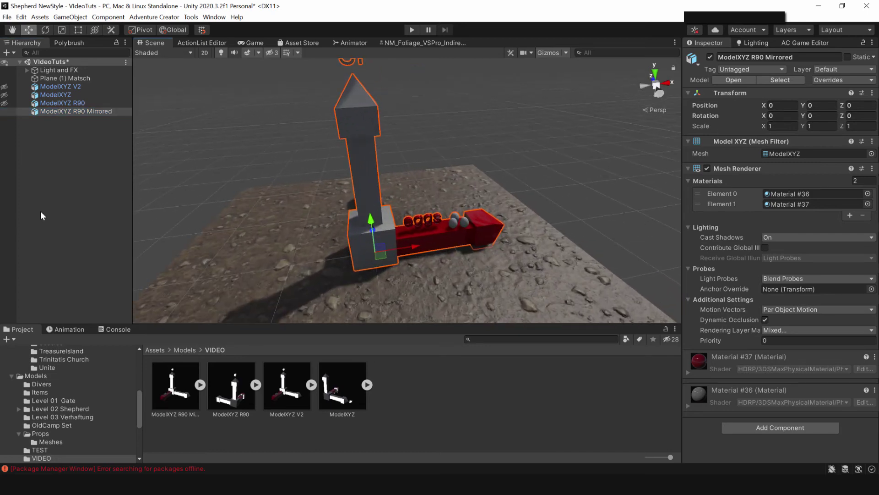
pyautogui.moveTo(292, 204)
pyautogui.keyDown('alt'); pyautogui.mouseDown()
pyautogui.moveTo(283, 181)
pyautogui.moveTo(294, 220)
pyautogui.mouseUp(); pyautogui.keyUp('alt')
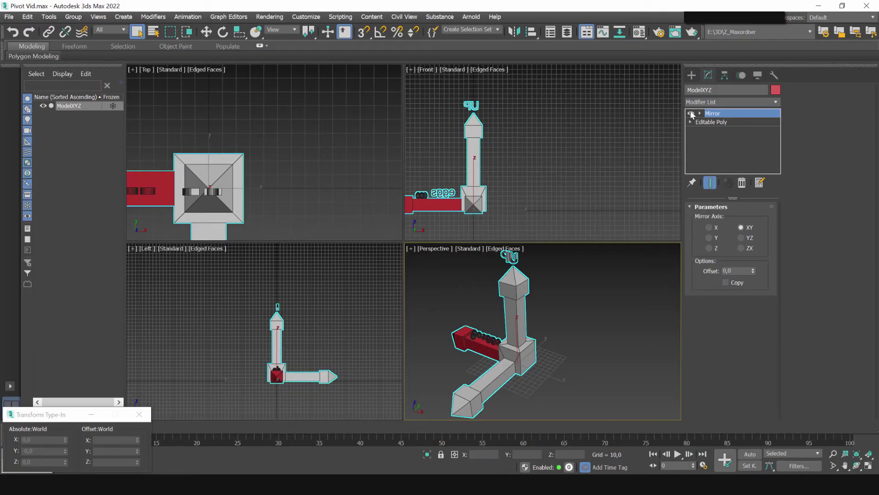
# - Compare Pivot E XR90 in Unity and 3ds Max, checking its pivot settings and name field
pyautogui.press('w')
pyautogui.moveTo(566, 377); pyautogui.dragTo(570, 373, button='middle')
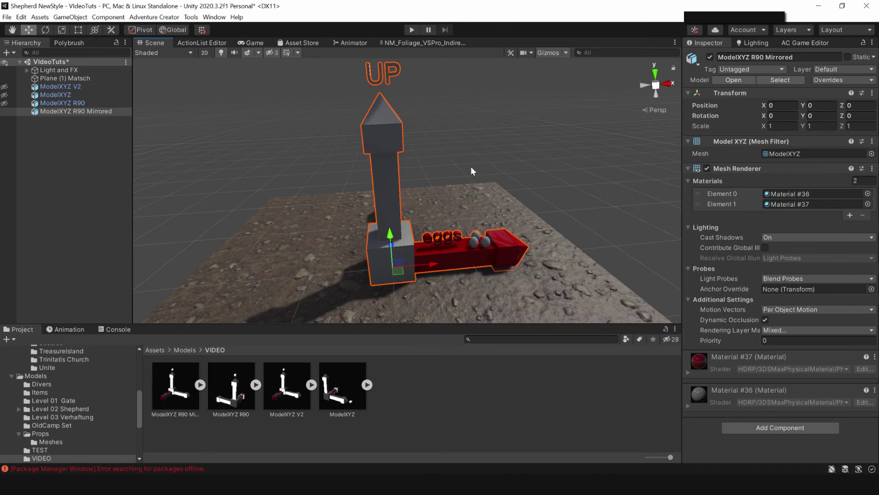
pyautogui.hotkey('alt', 'Tab')
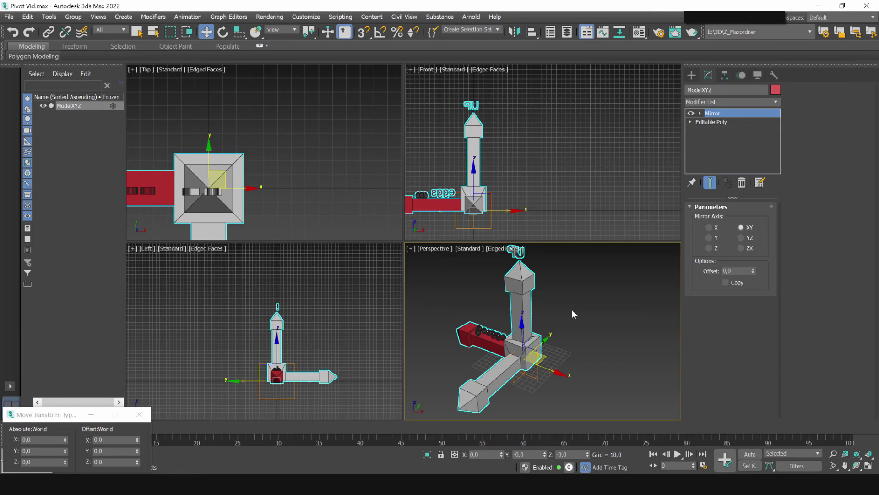
pyautogui.hotkey('alt', 'Tab')
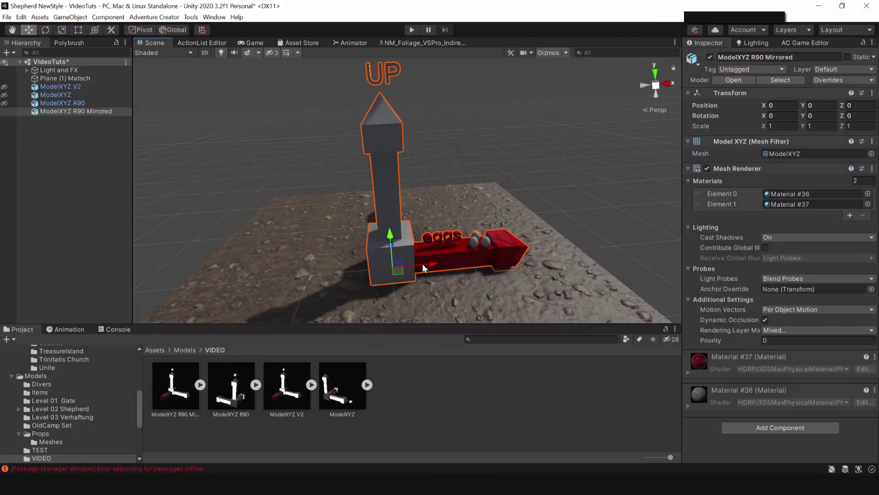
pyautogui.hotkey('alt', 'Tab')
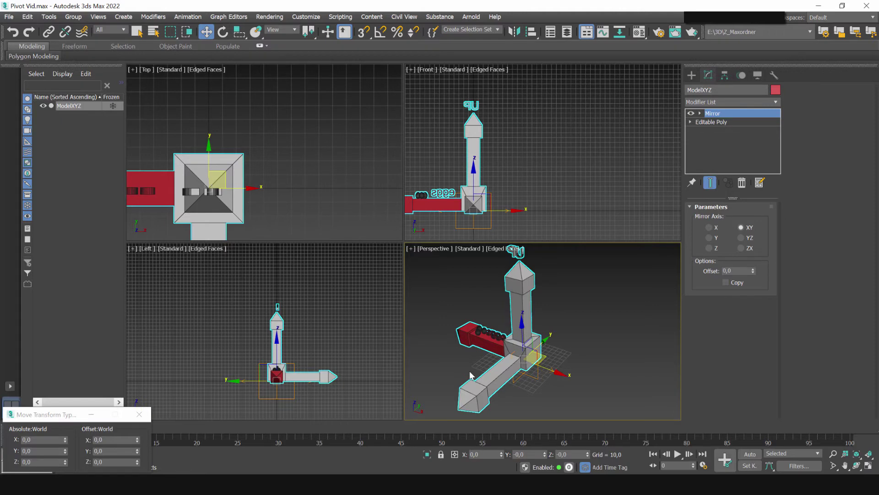
pyautogui.click(724, 76)
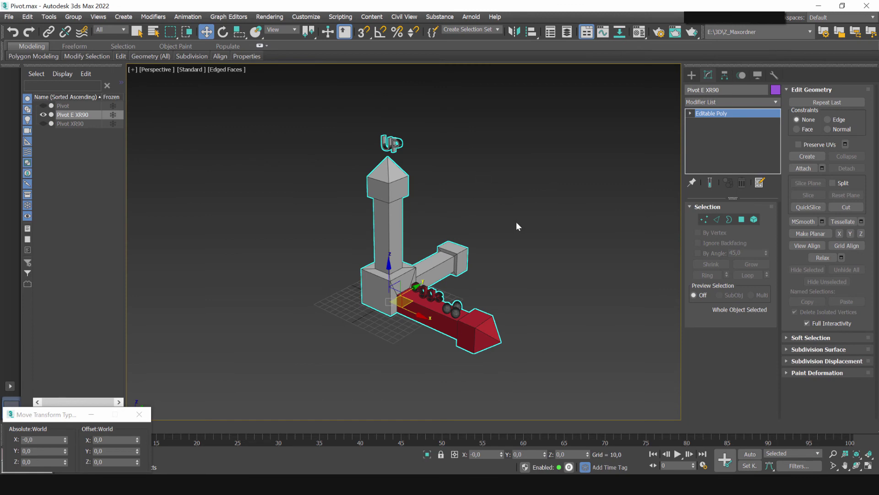
pyautogui.moveTo(468, 239); pyautogui.dragTo(458, 251, button='middle')
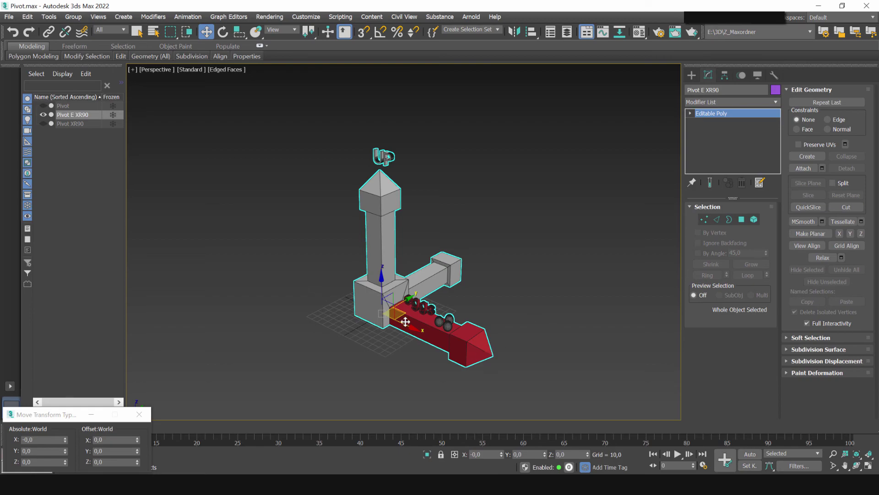
pyautogui.click(719, 88)
# - Orbit around Unity's Pivot E XR90 from several sides, noting Position X reads 1e-06
pyautogui.hotkey('alt', 'Tab')
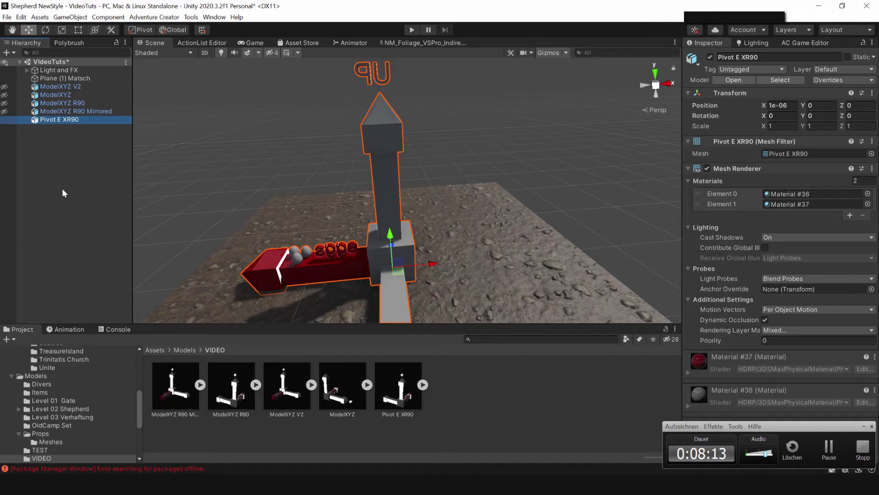
pyautogui.keyDown('alt'); pyautogui.moveTo(446, 256); pyautogui.dragTo(489, 237); pyautogui.keyUp('alt')
pyautogui.scroll(-3, 489, 237)
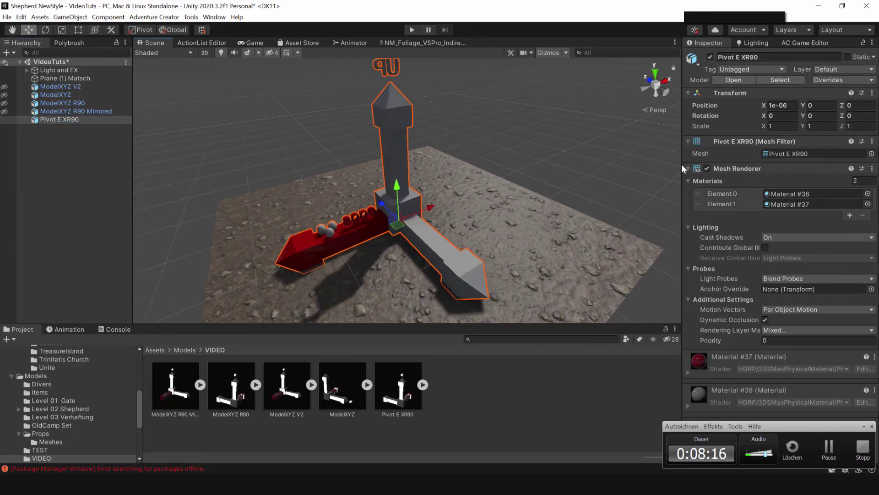
pyautogui.keyDown('alt'); pyautogui.moveTo(277, 244); pyautogui.dragTo(606, 204); pyautogui.keyUp('alt')
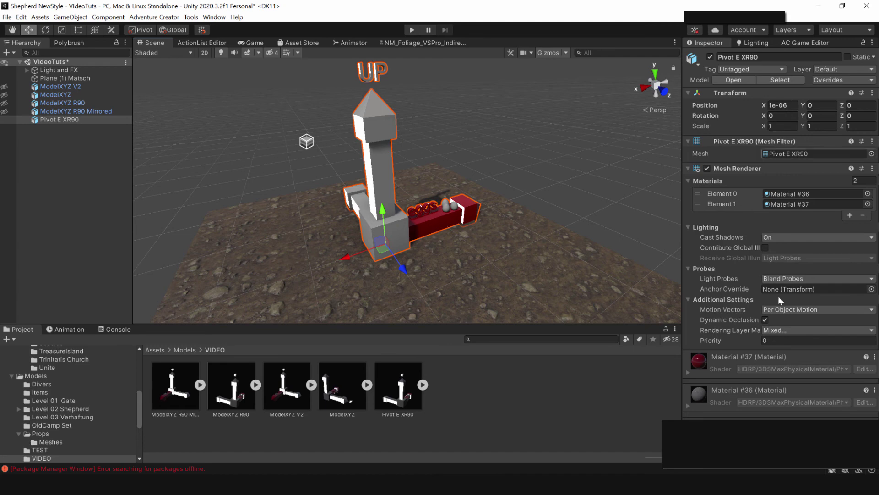
pyautogui.moveTo(444, 242); pyautogui.dragTo(465, 246, button='middle')
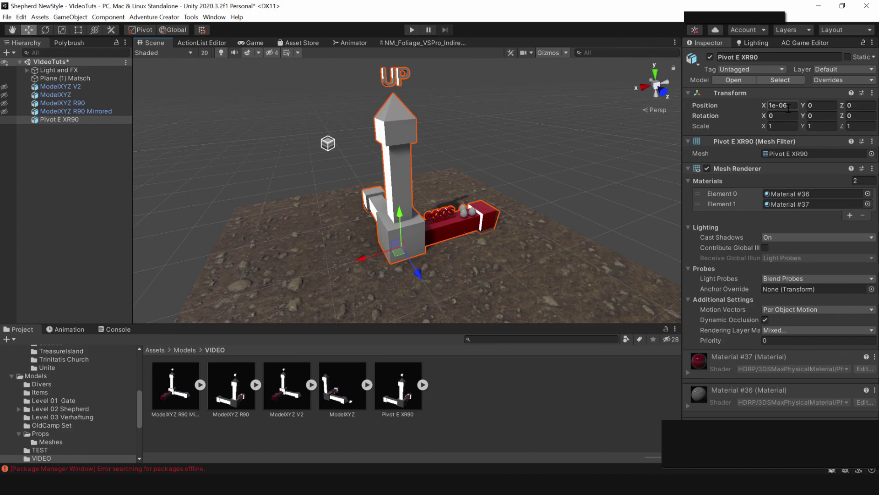
# - Open the Move Transform Type-In (F12) for the model and select its Absolute X field
pyautogui.hotkey('alt', 'Tab')
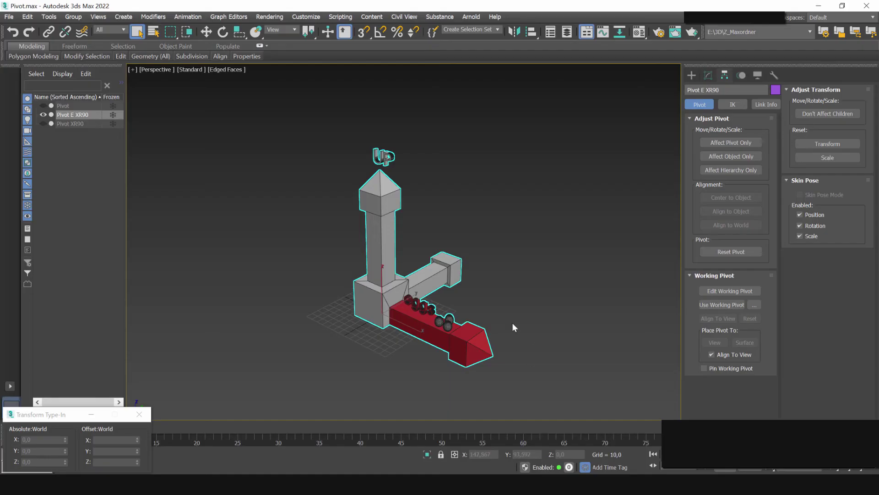
pyautogui.press('w')
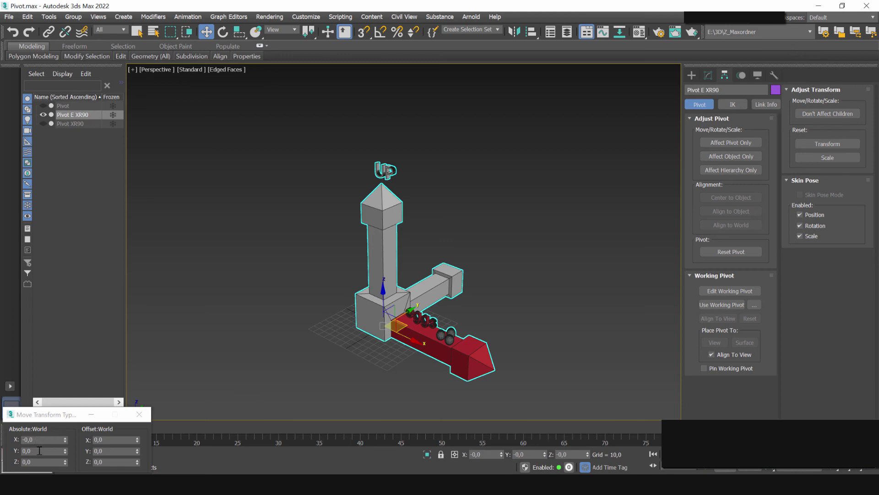
pyautogui.press('F12')
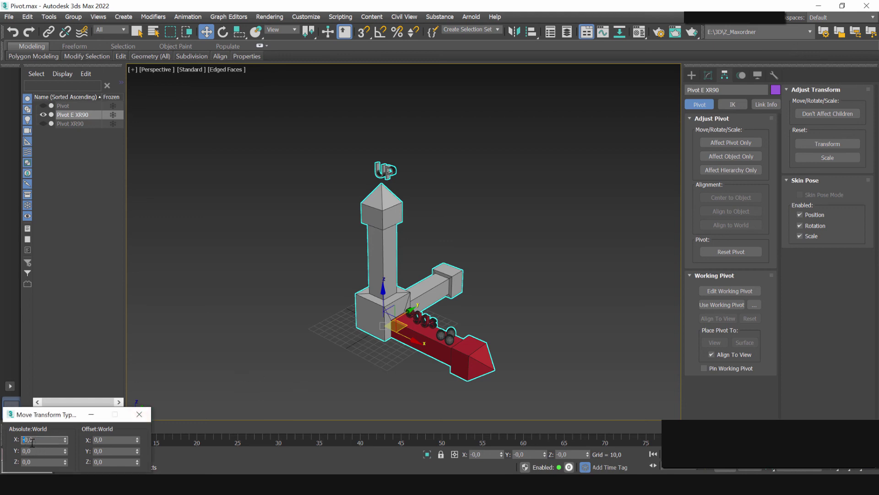
pyautogui.scroll(3, 403, 324)
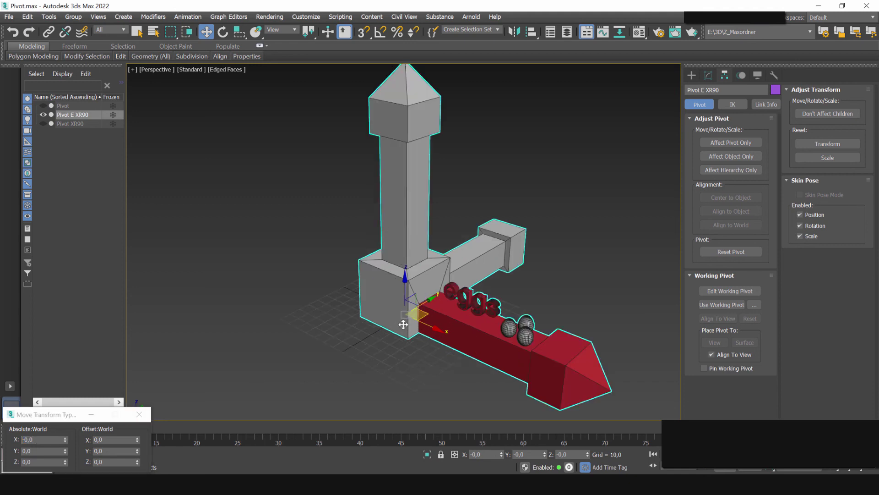
pyautogui.click(37, 439)
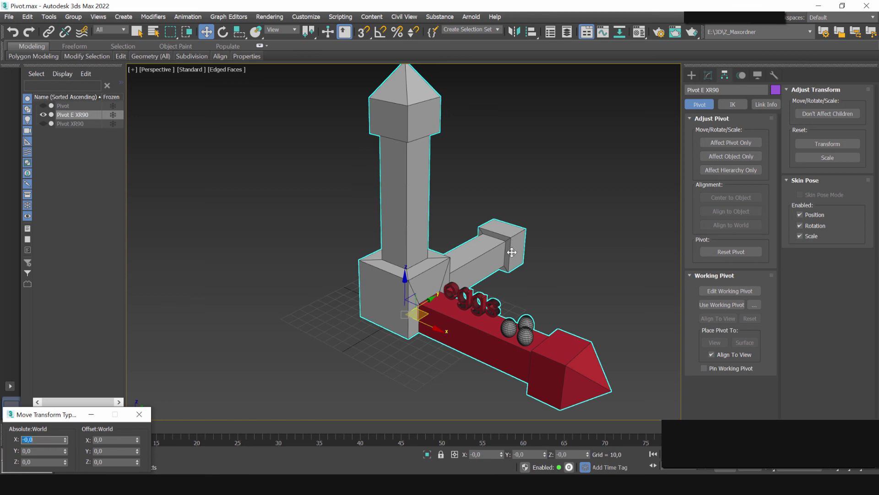
pyautogui.moveTo(511, 252); pyautogui.dragTo(499, 252, button='middle')
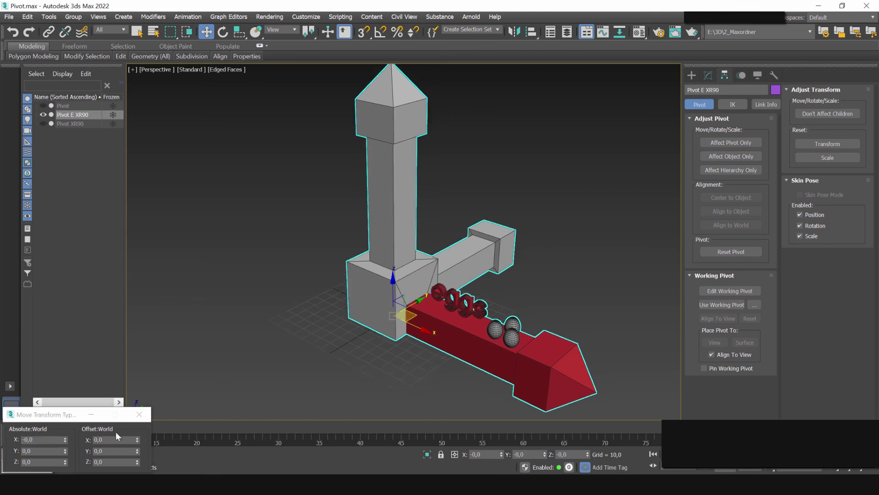
pyautogui.click(39, 440)
# - Set Absolute X to 5, undo back to an exact 0, and toggle Affect Pivot Only
pyautogui.write('5')
pyautogui.press('Return')
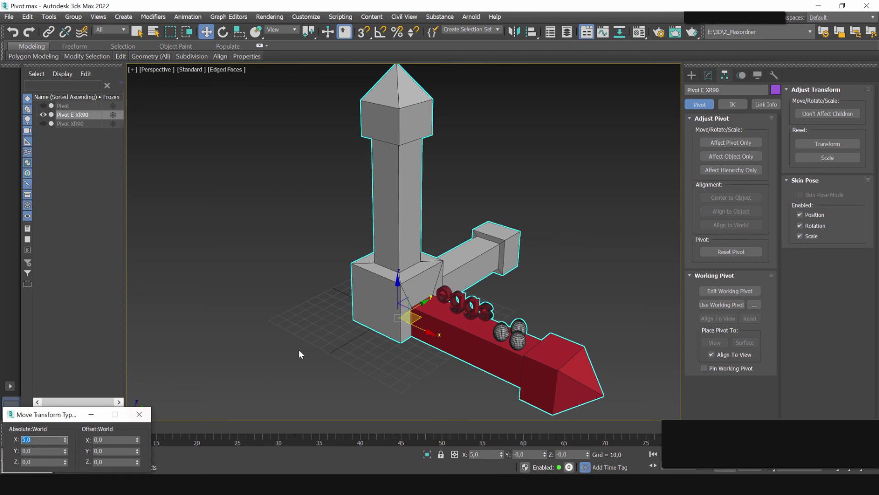
pyautogui.hotkey('ctrl', 'z')
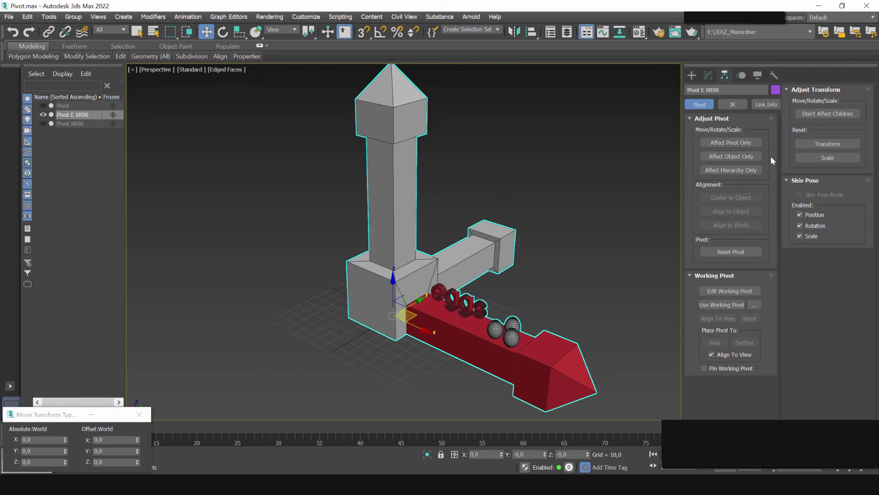
pyautogui.click(717, 143)
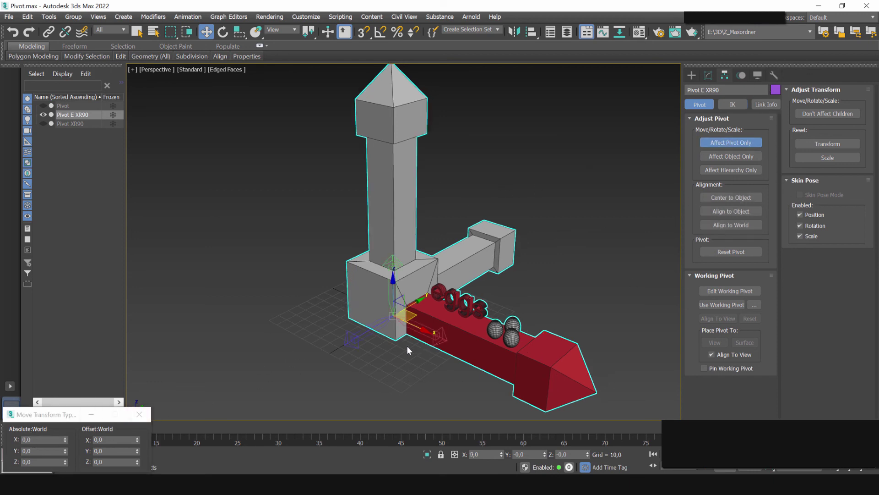
pyautogui.press('Insert')
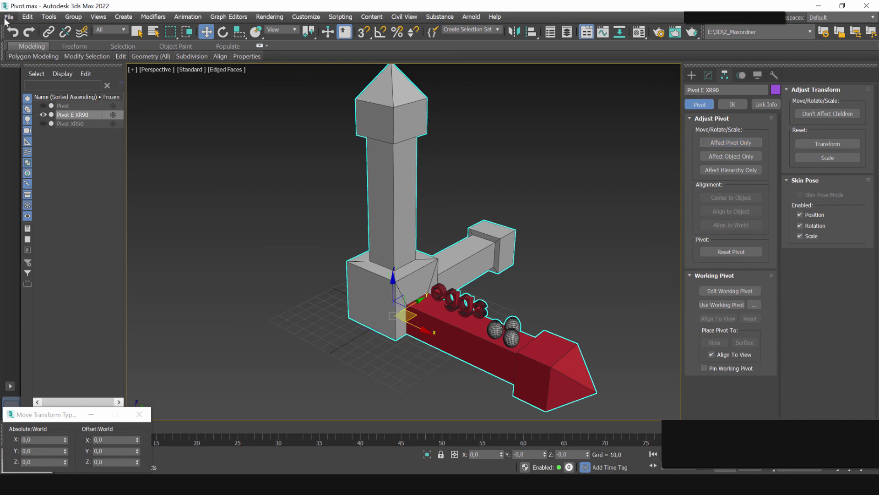
# - Export the model via File > Export > Export to Unity (Model Only)
pyautogui.click(9, 16)
pyautogui.moveTo(34, 161)
pyautogui.click(173, 216)
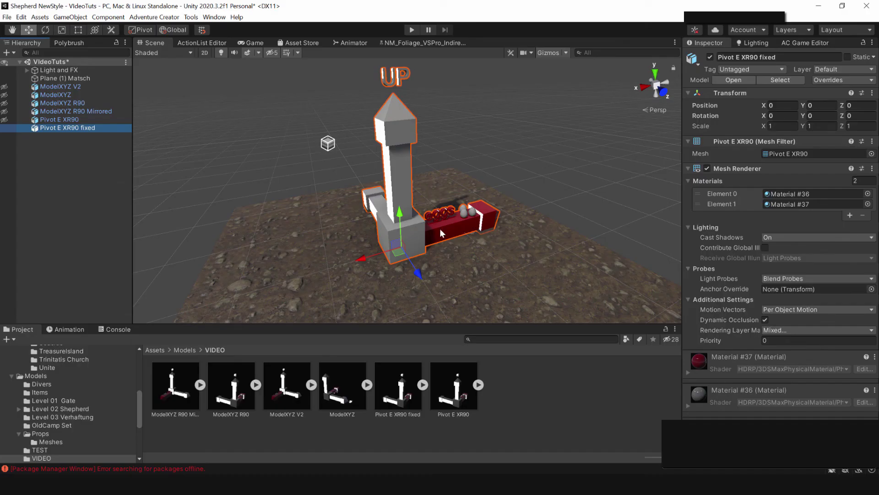
# - Set the old Pivot E XR90's Position X to exactly 0
pyautogui.click(443, 233)
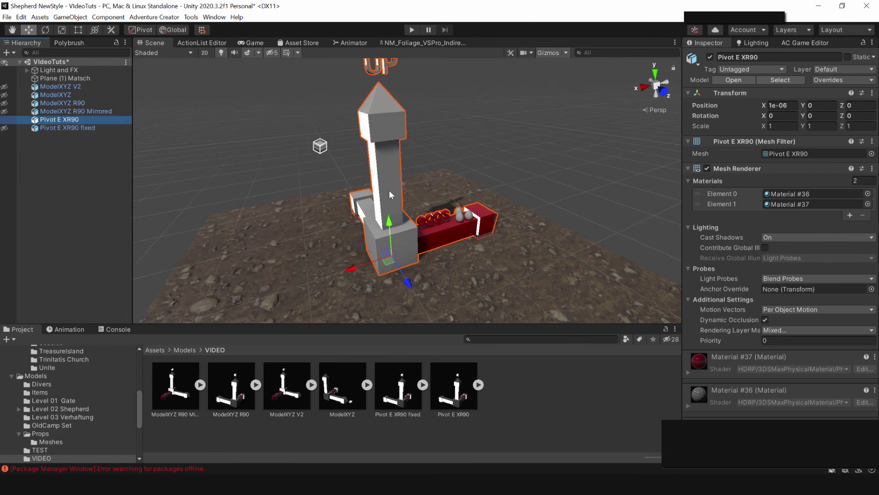
pyautogui.write('0')
pyautogui.press('Return')
# - Save Pivot E XR90 as a prefab in Models/VIDEO, then hide it in the scene
pyautogui.moveTo(59, 119); pyautogui.dragTo(637, 456)
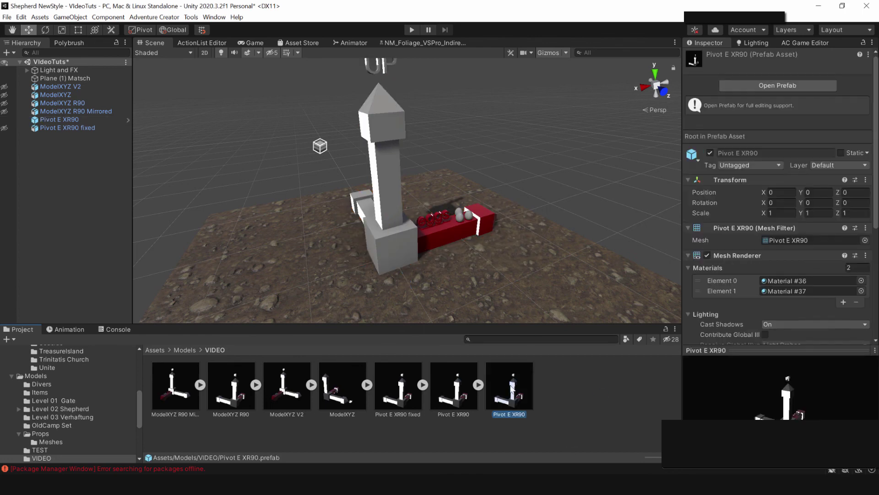
pyautogui.doubleClick(509, 385)
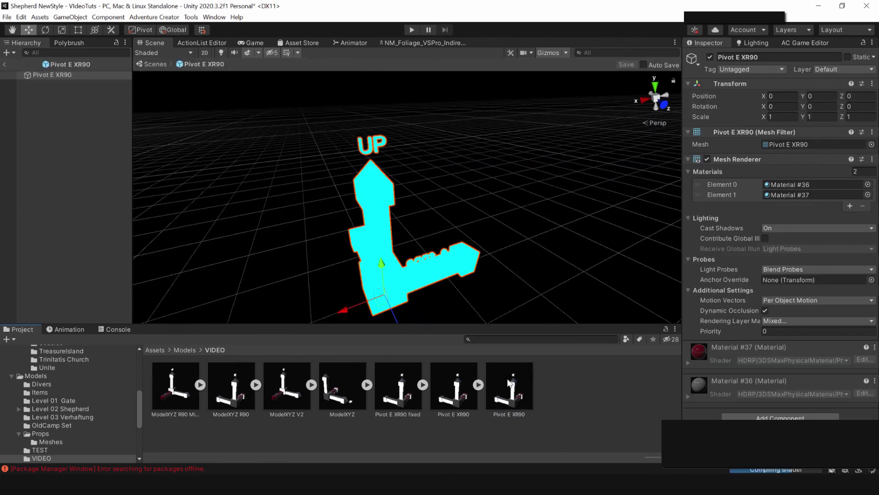
pyautogui.click(4, 64)
pyautogui.click(4, 120)
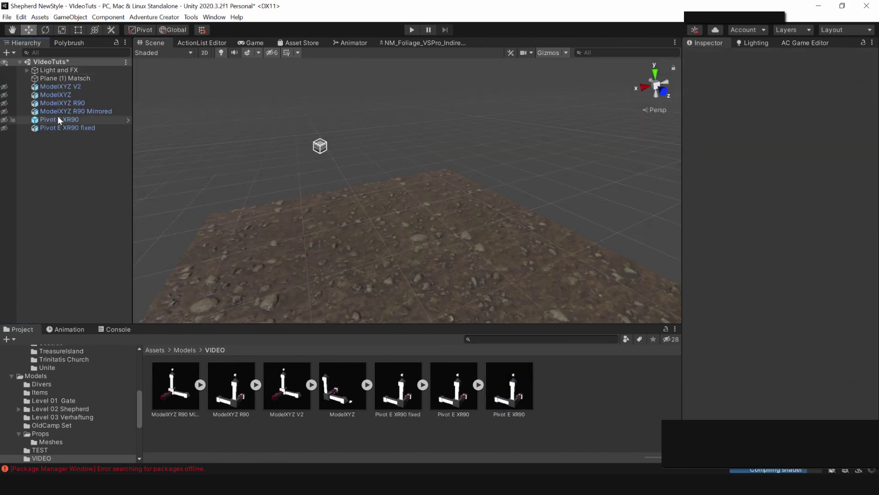
pyautogui.click(60, 120)
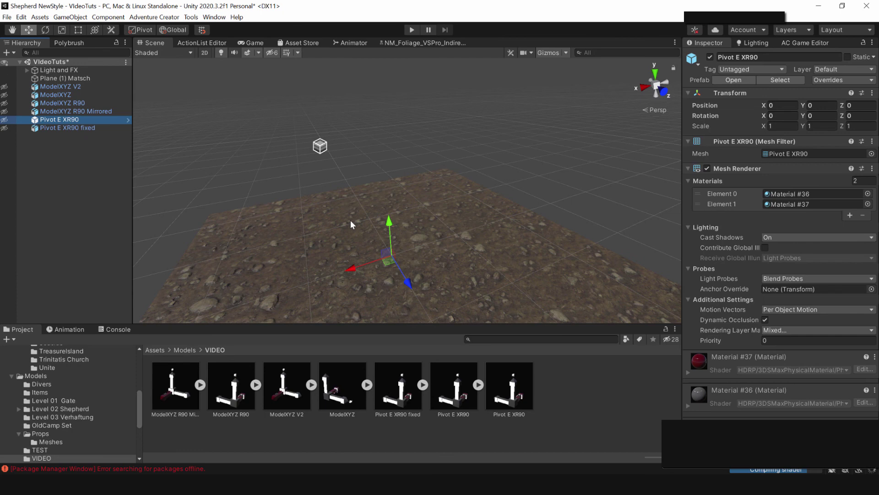